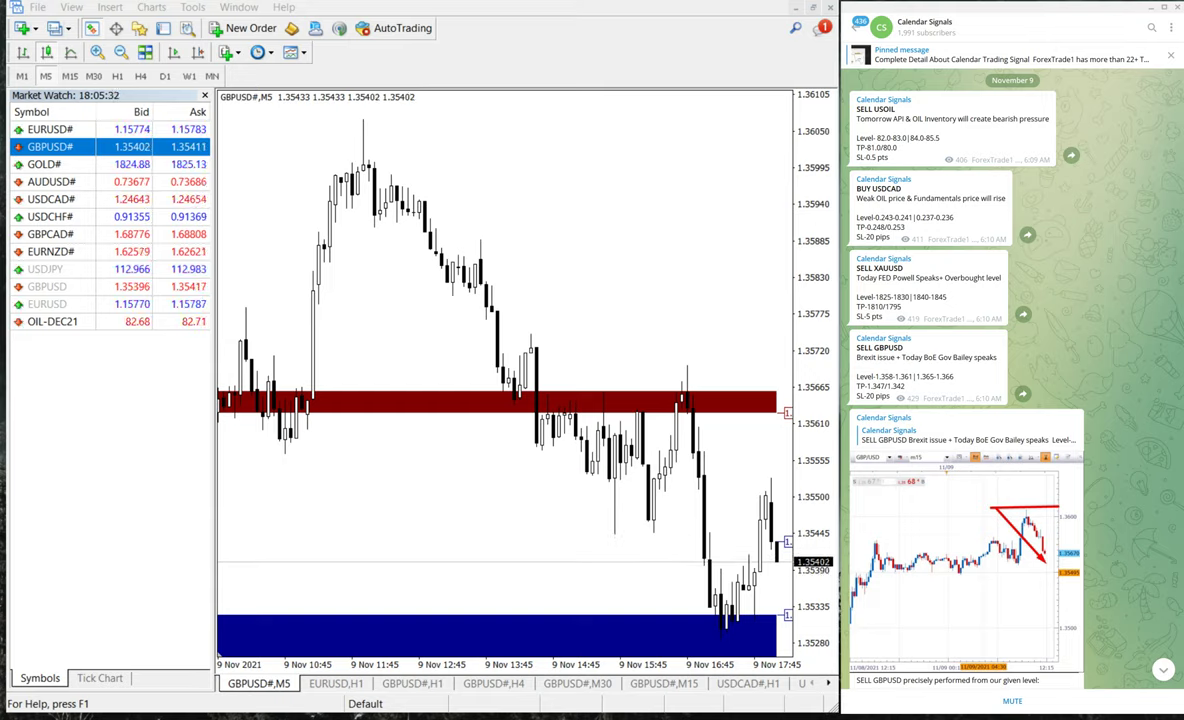
# - Open the Calendar Signals channel info, circle its t.me/calendarsignal link in pen, clear the mark and close the info
pyautogui.click(930, 24)
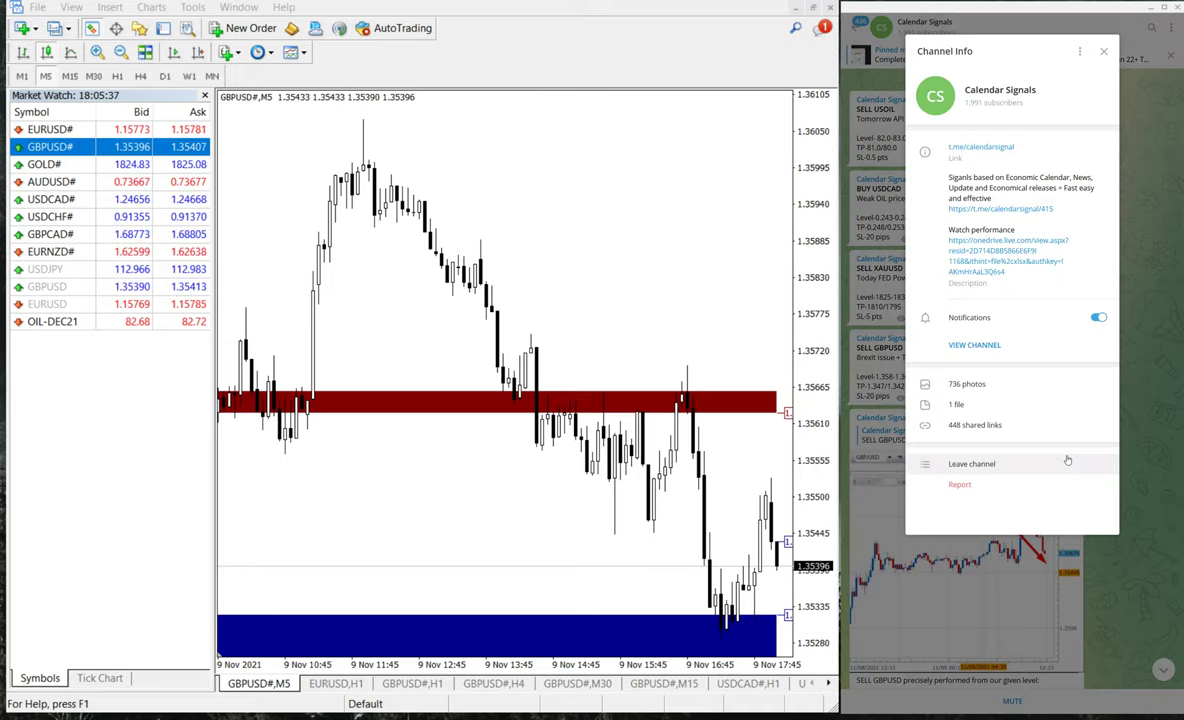
pyautogui.moveTo(990, 117)
pyautogui.mouseDown()
pyautogui.moveTo(915, 152)
pyautogui.moveTo(1055, 140)
pyautogui.moveTo(967, 116)
pyautogui.mouseUp()
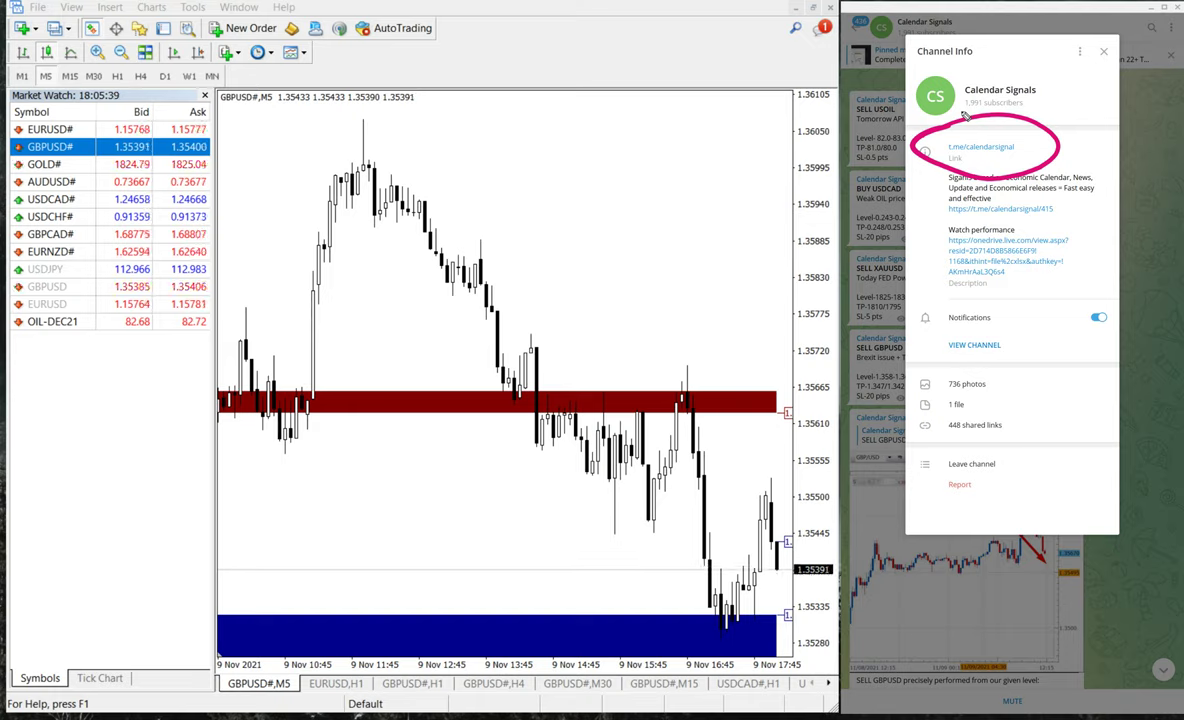
pyautogui.hotkey('ctrl', 'z')
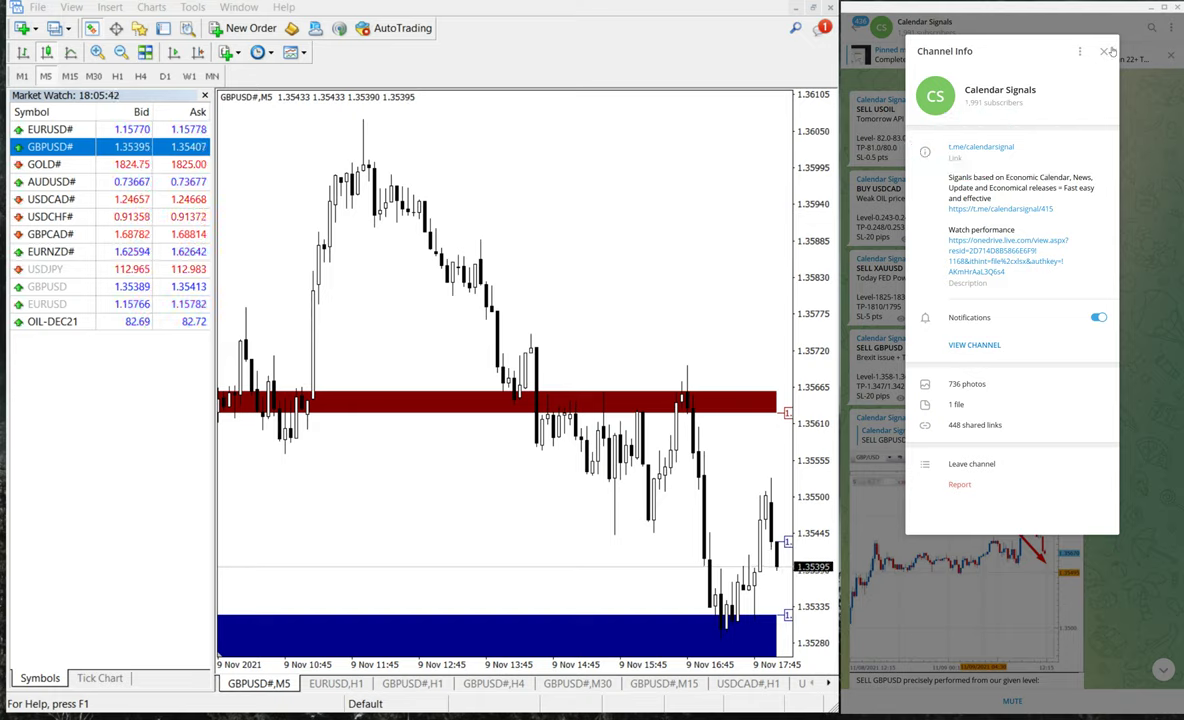
pyautogui.click(1103, 53)
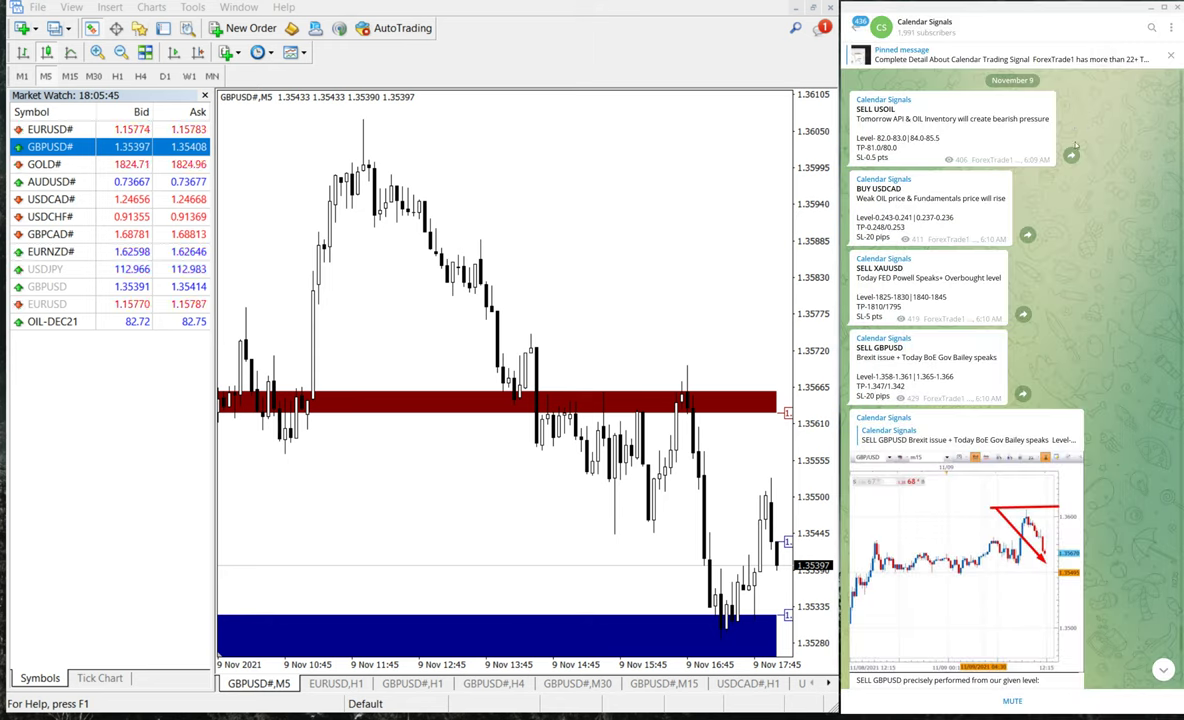
# - Circle the November 9 date, circle the SELL GBPUSD signal and underline its Brexit and BoE reasons, clearing each set of pen marks
pyautogui.moveTo(957, 94); pyautogui.dragTo(1026, 54)
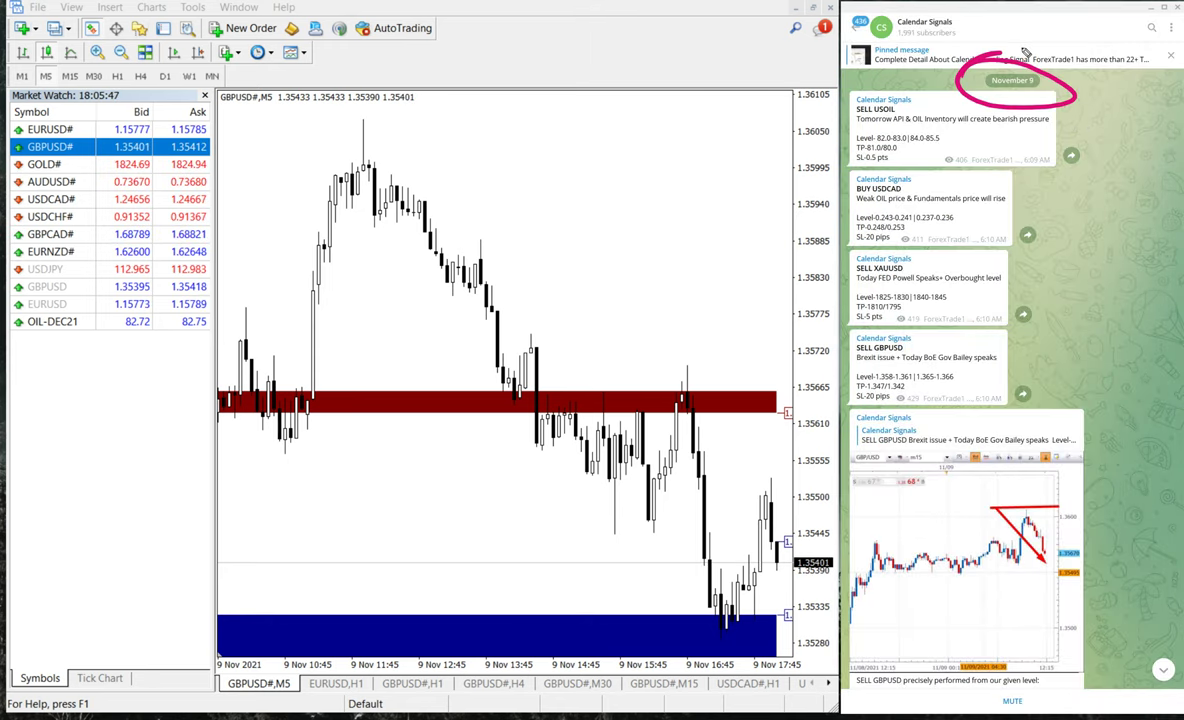
pyautogui.press('e')
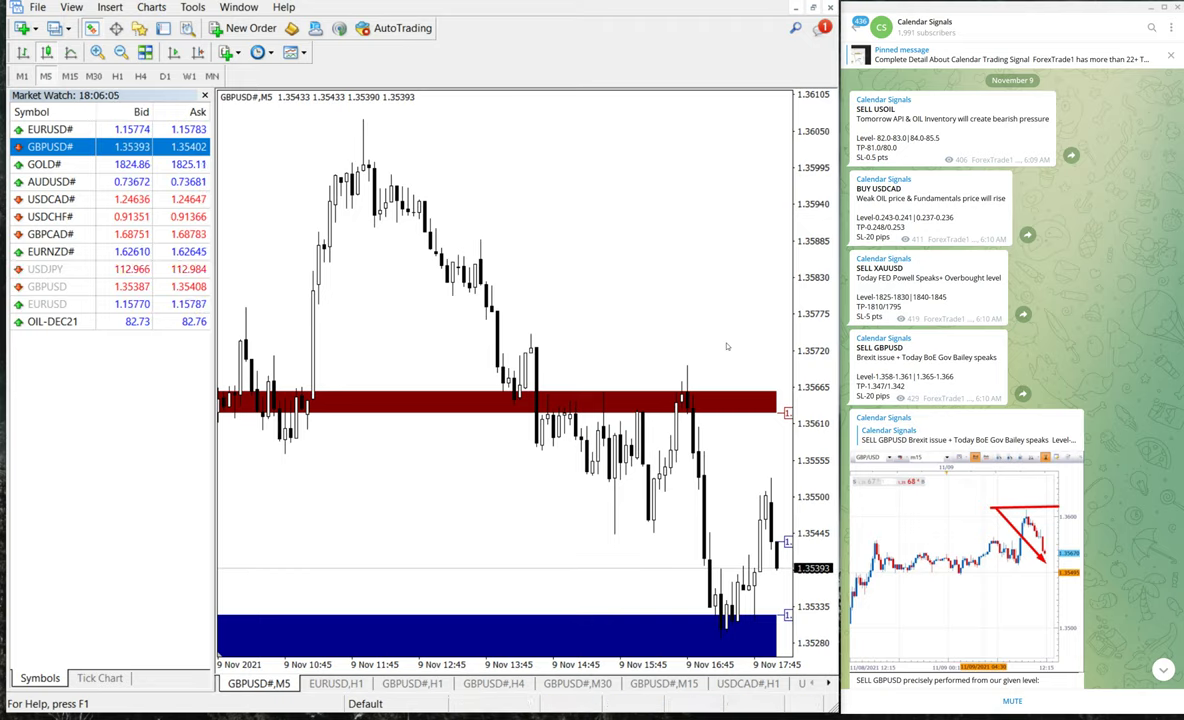
pyautogui.moveTo(820, 342)
pyautogui.mouseDown()
pyautogui.moveTo(911, 296)
pyautogui.moveTo(825, 324)
pyautogui.moveTo(838, 311)
pyautogui.mouseUp()
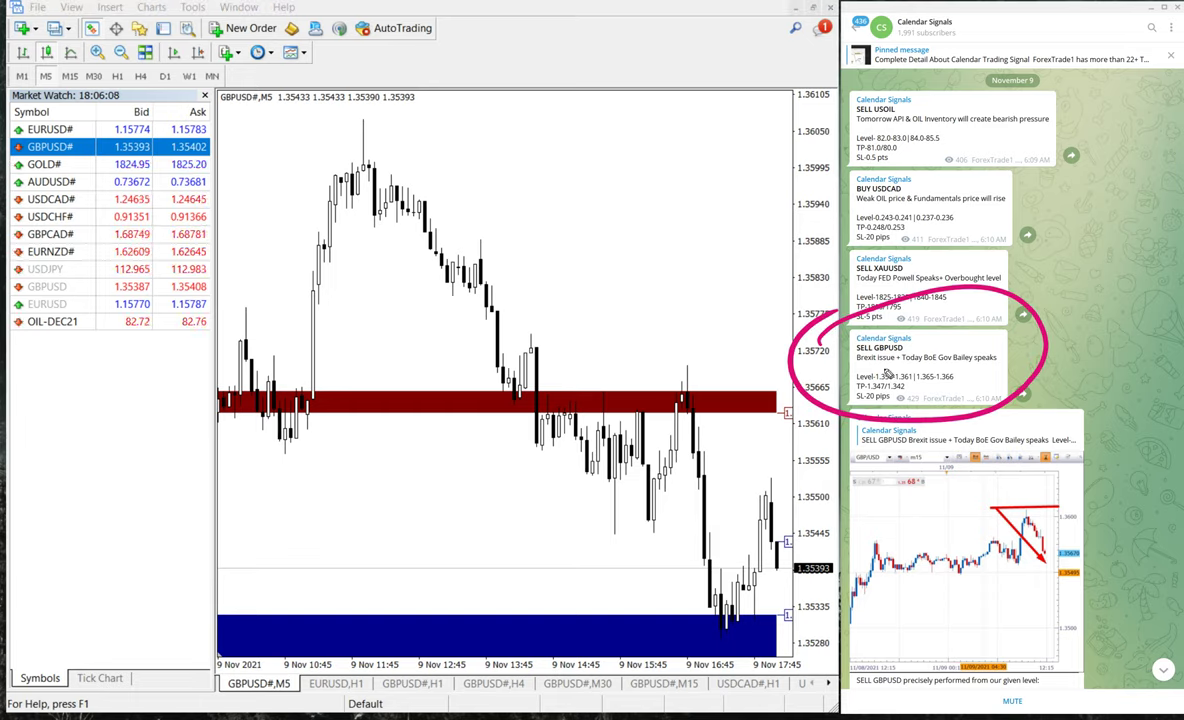
pyautogui.moveTo(856, 366); pyautogui.dragTo(892, 366)
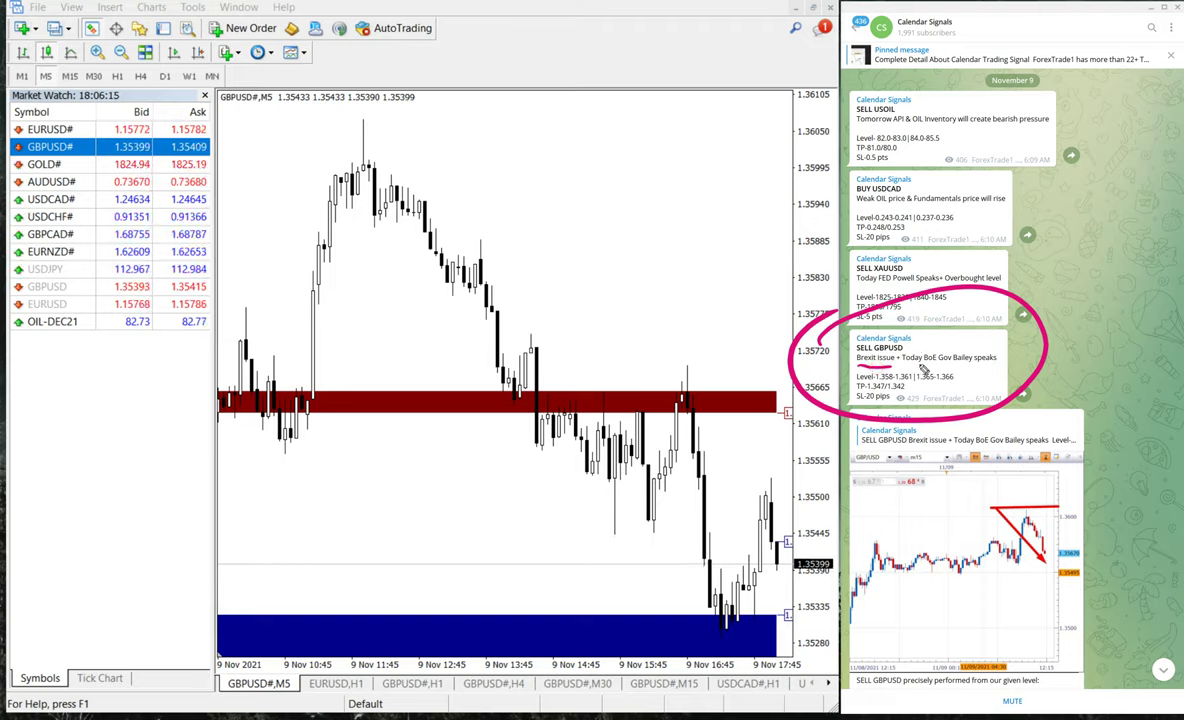
pyautogui.moveTo(914, 367); pyautogui.dragTo(1003, 365)
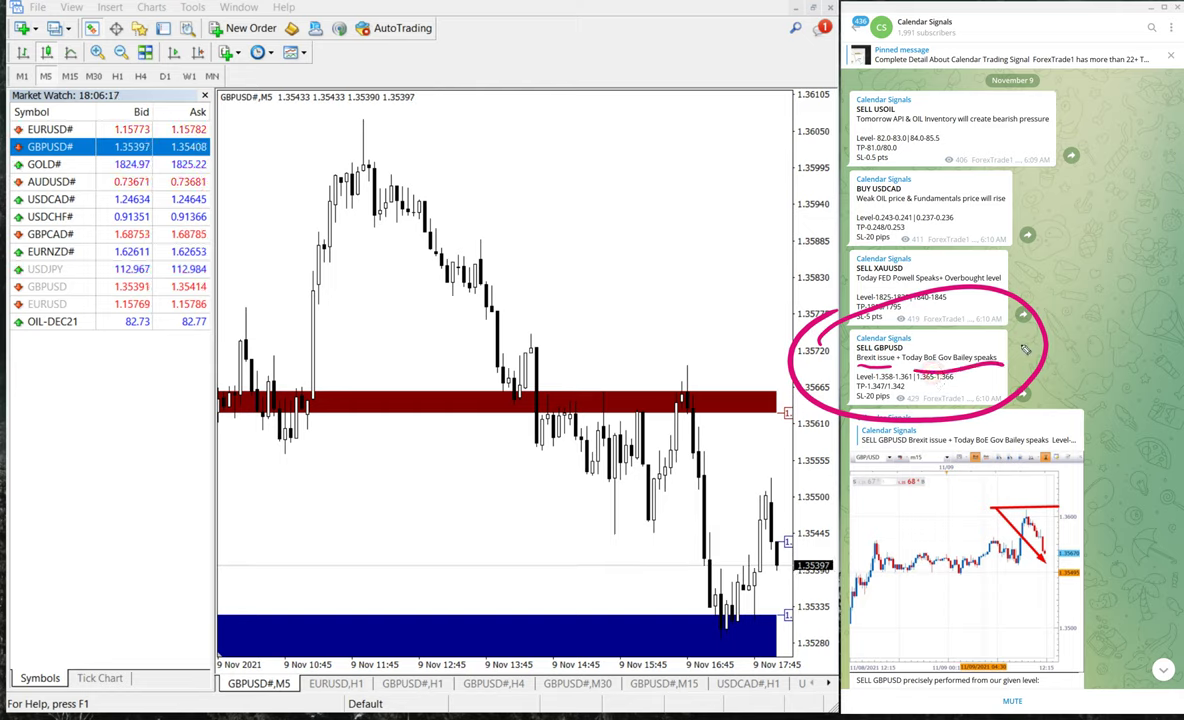
pyautogui.press('e')
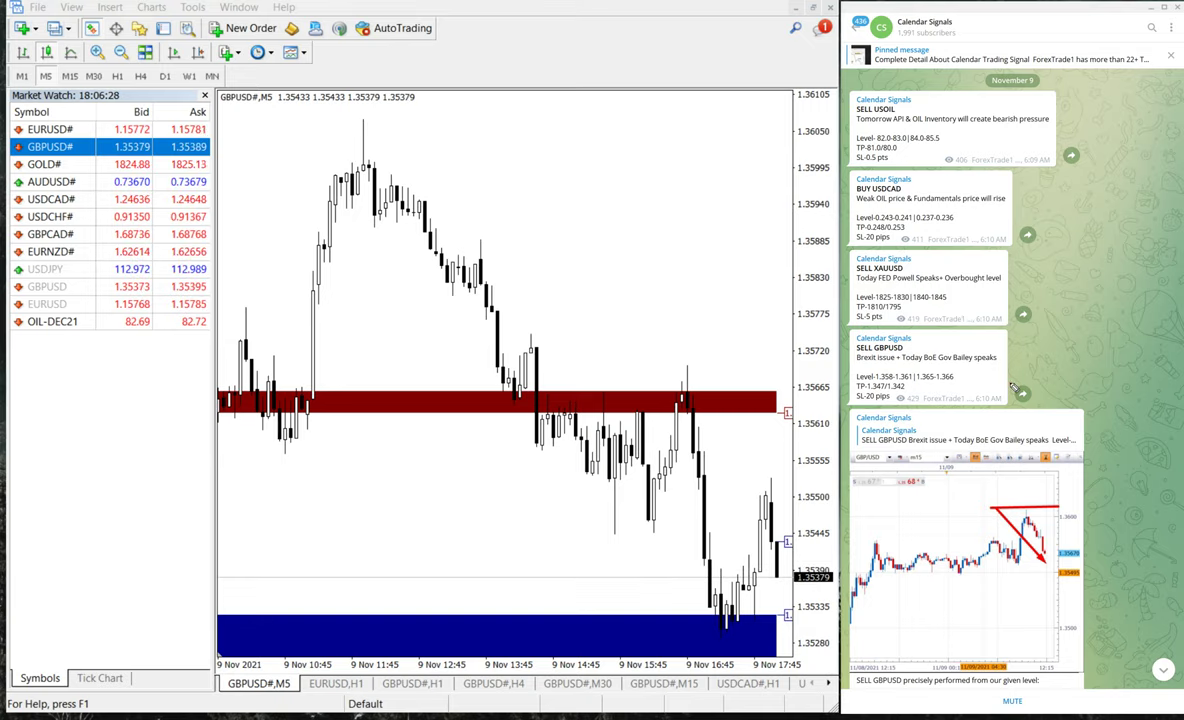
# - Circle the SELL GBPUSD signal's posting time, write an underlined "GMT" beside it, and clear the marks
pyautogui.moveTo(1013, 388)
pyautogui.mouseDown()
pyautogui.moveTo(970, 402)
pyautogui.moveTo(1032, 455)
pyautogui.moveTo(1015, 500)
pyautogui.moveTo(1056, 487)
pyautogui.mouseUp()
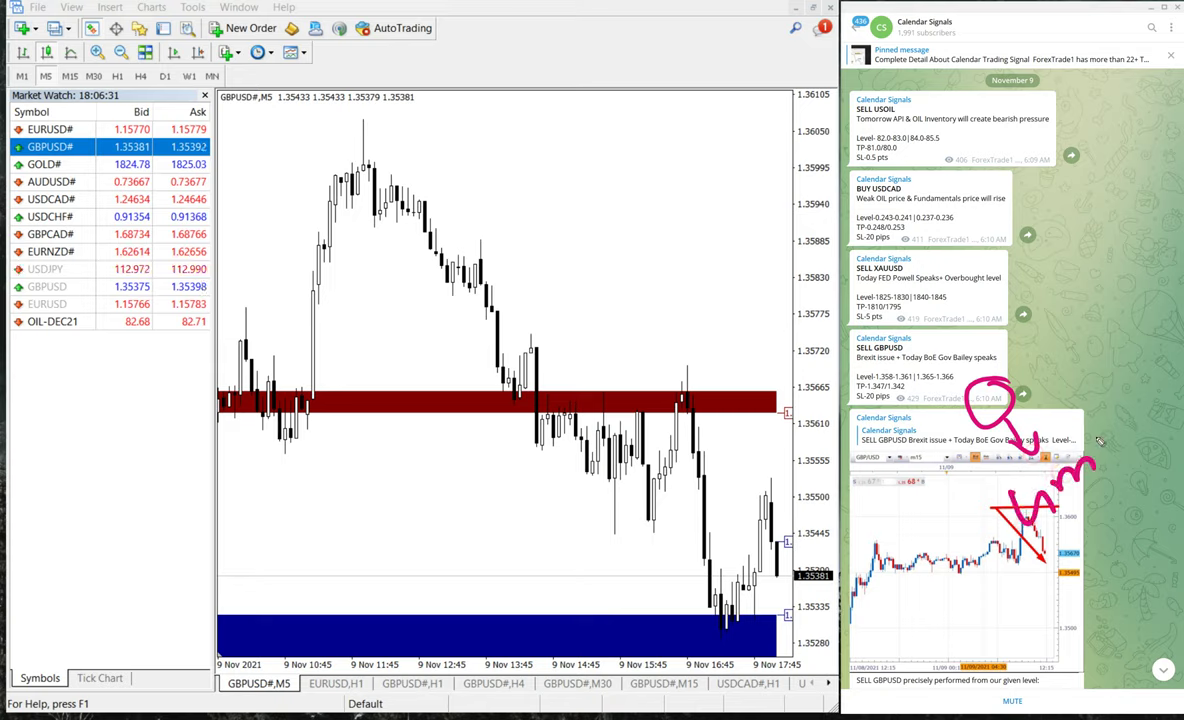
pyautogui.moveTo(1036, 586); pyautogui.dragTo(1137, 473)
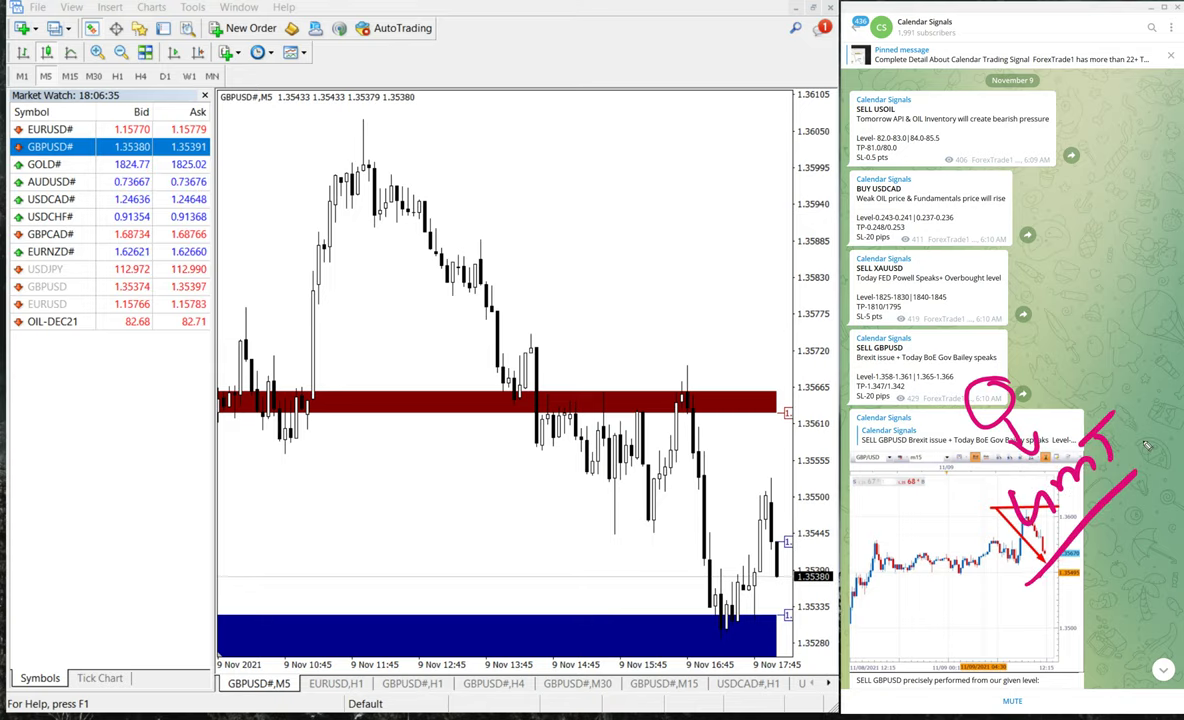
pyautogui.press('e')
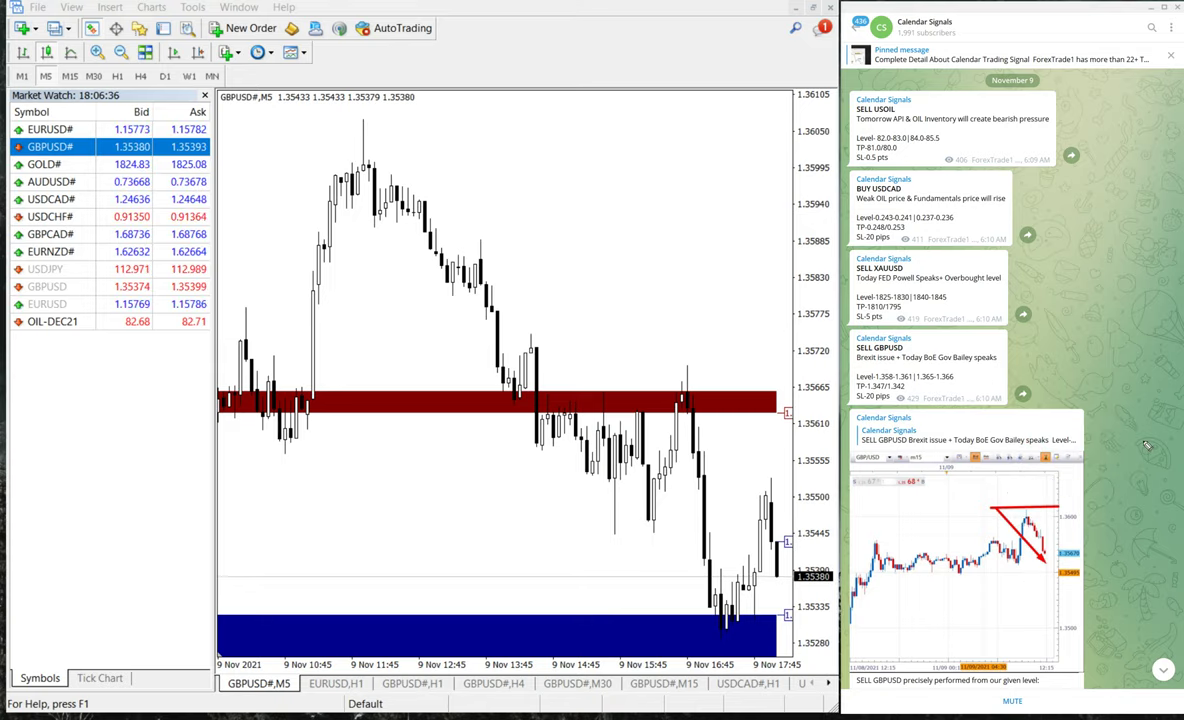
# - Handwrite the price 1.3610 with 1.3520 beneath it over the empty area of the GBPUSD# chart
pyautogui.moveTo(535, 209); pyautogui.dragTo(557, 258)
pyautogui.click(570, 242)
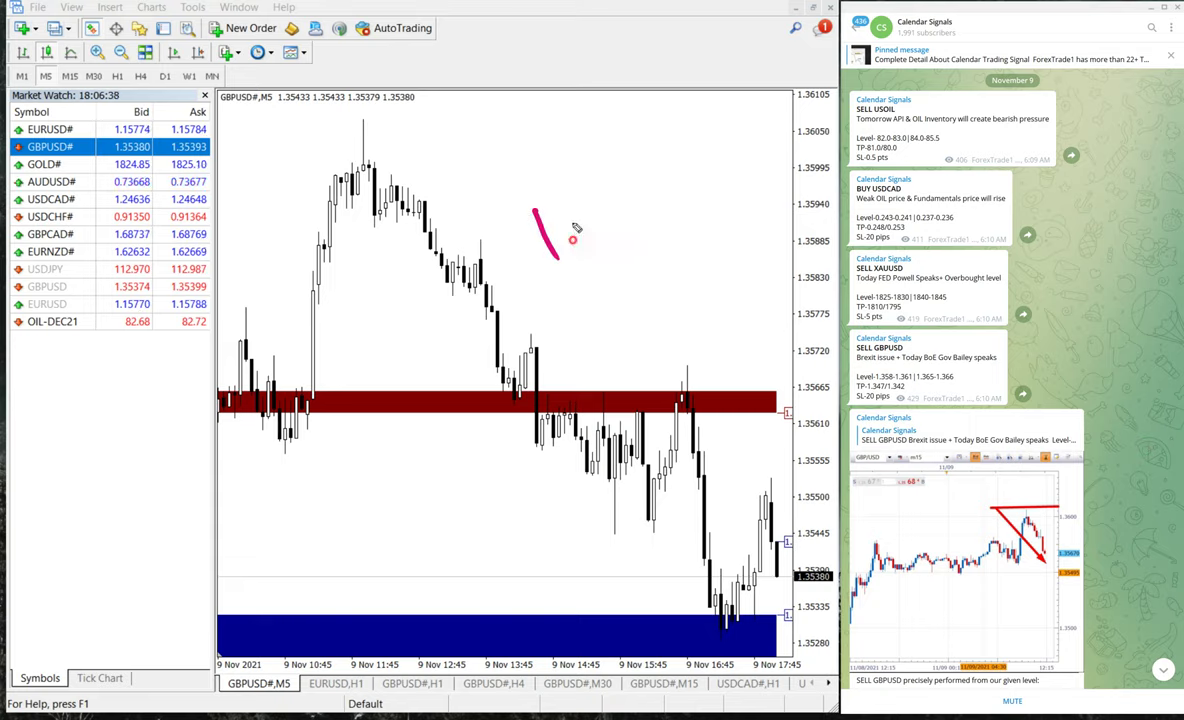
pyautogui.moveTo(563, 187)
pyautogui.mouseDown()
pyautogui.moveTo(610, 217)
pyautogui.moveTo(591, 239)
pyautogui.mouseUp()
pyautogui.moveTo(619, 147); pyautogui.dragTo(630, 201)
pyautogui.moveTo(650, 126)
pyautogui.mouseDown()
pyautogui.moveTo(666, 175)
pyautogui.moveTo(686, 121)
pyautogui.mouseUp()
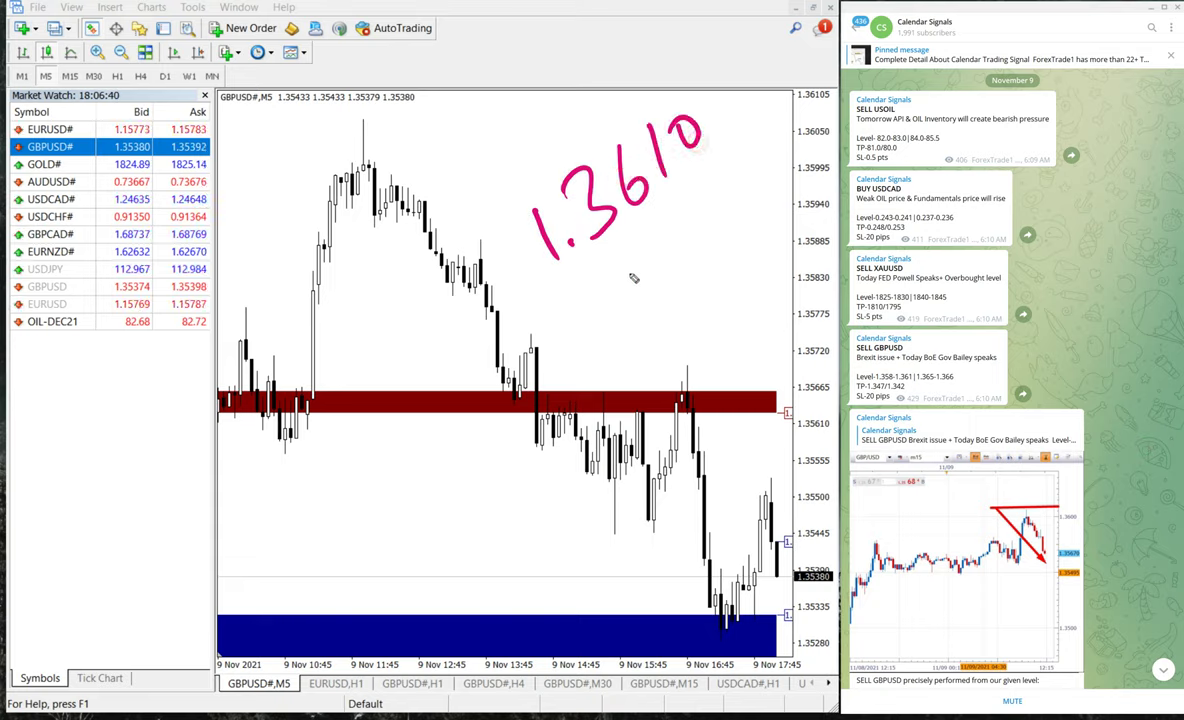
pyautogui.moveTo(592, 252); pyautogui.dragTo(617, 330)
pyautogui.click(629, 300)
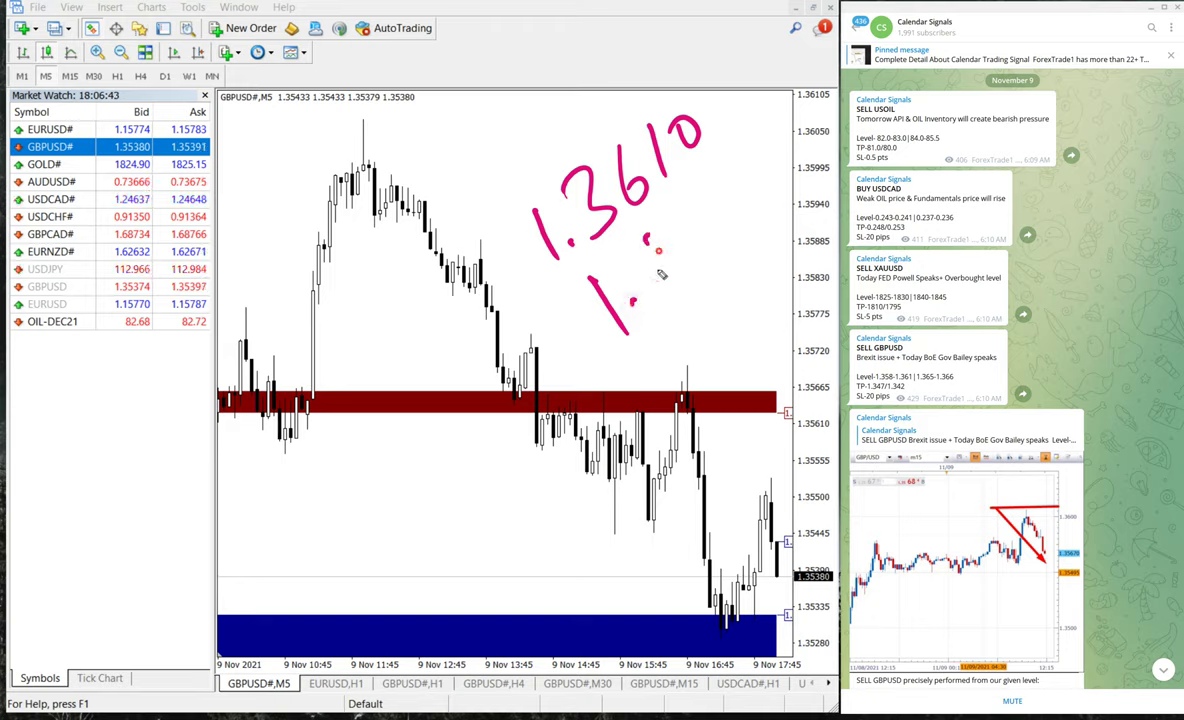
pyautogui.moveTo(642, 232); pyautogui.dragTo(652, 292)
pyautogui.moveTo(684, 215)
pyautogui.mouseDown()
pyautogui.moveTo(688, 270)
pyautogui.moveTo(746, 240)
pyautogui.mouseUp()
pyautogui.moveTo(768, 155); pyautogui.dragTo(765, 158)
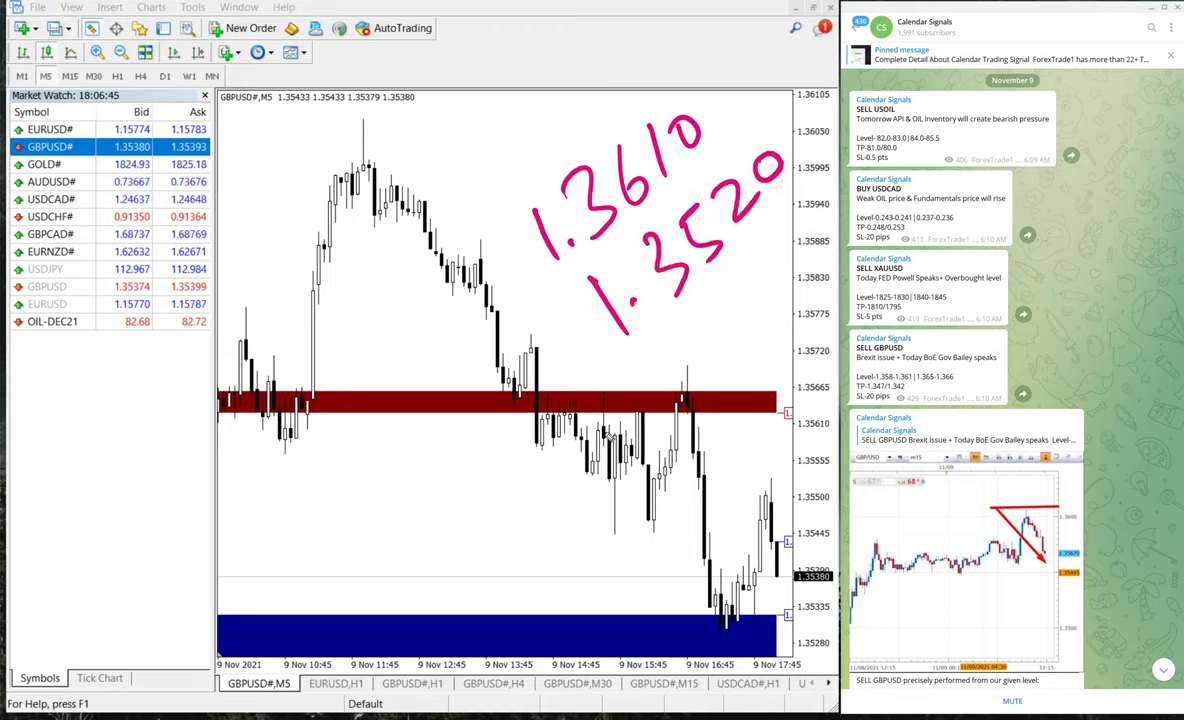
# - Draw a line under the two GBPUSD prices, write "90 pips gain" below it, and clear all pen marks
pyautogui.moveTo(606, 456); pyautogui.dragTo(840, 208)
pyautogui.moveTo(757, 338)
pyautogui.mouseDown()
pyautogui.moveTo(767, 352)
pyautogui.moveTo(742, 300)
pyautogui.moveTo(800, 258)
pyautogui.moveTo(830, 208)
pyautogui.moveTo(945, 185)
pyautogui.moveTo(940, 208)
pyautogui.mouseUp()
pyautogui.moveTo(890, 368)
pyautogui.mouseDown()
pyautogui.moveTo(908, 385)
pyautogui.moveTo(955, 340)
pyautogui.mouseUp()
pyautogui.click(936, 298)
pyautogui.moveTo(976, 292)
pyautogui.mouseDown()
pyautogui.moveTo(1000, 302)
pyautogui.moveTo(1030, 268)
pyautogui.mouseUp()
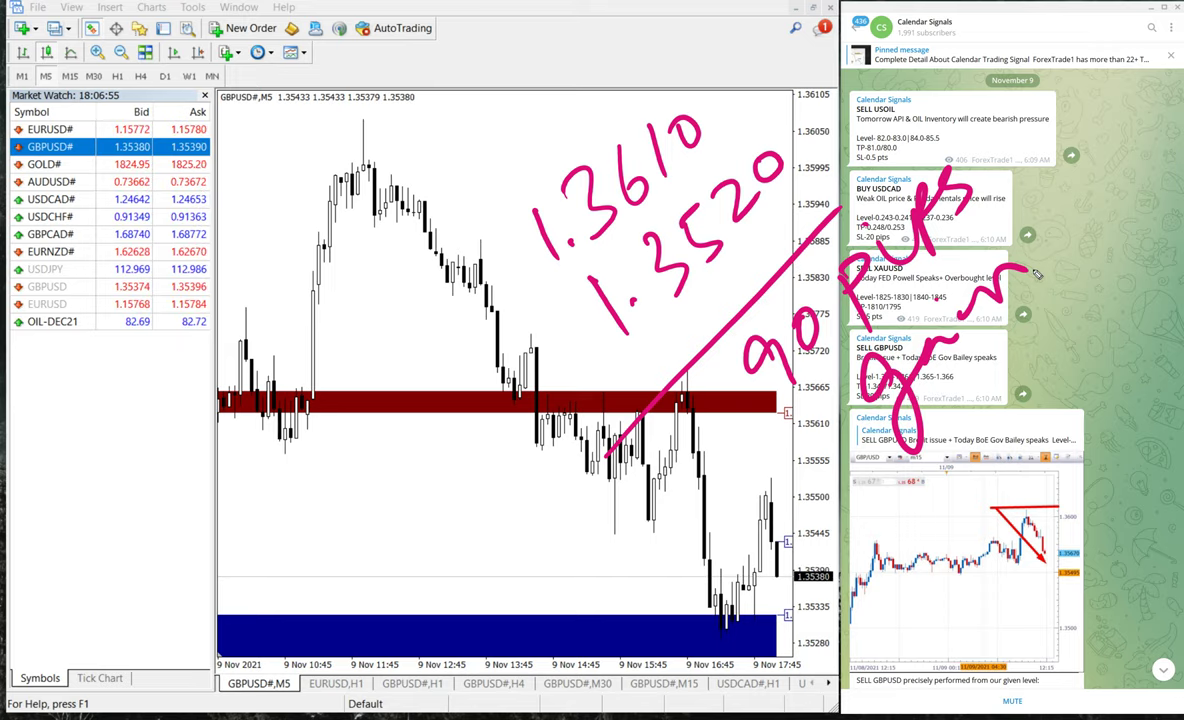
pyautogui.press('e')
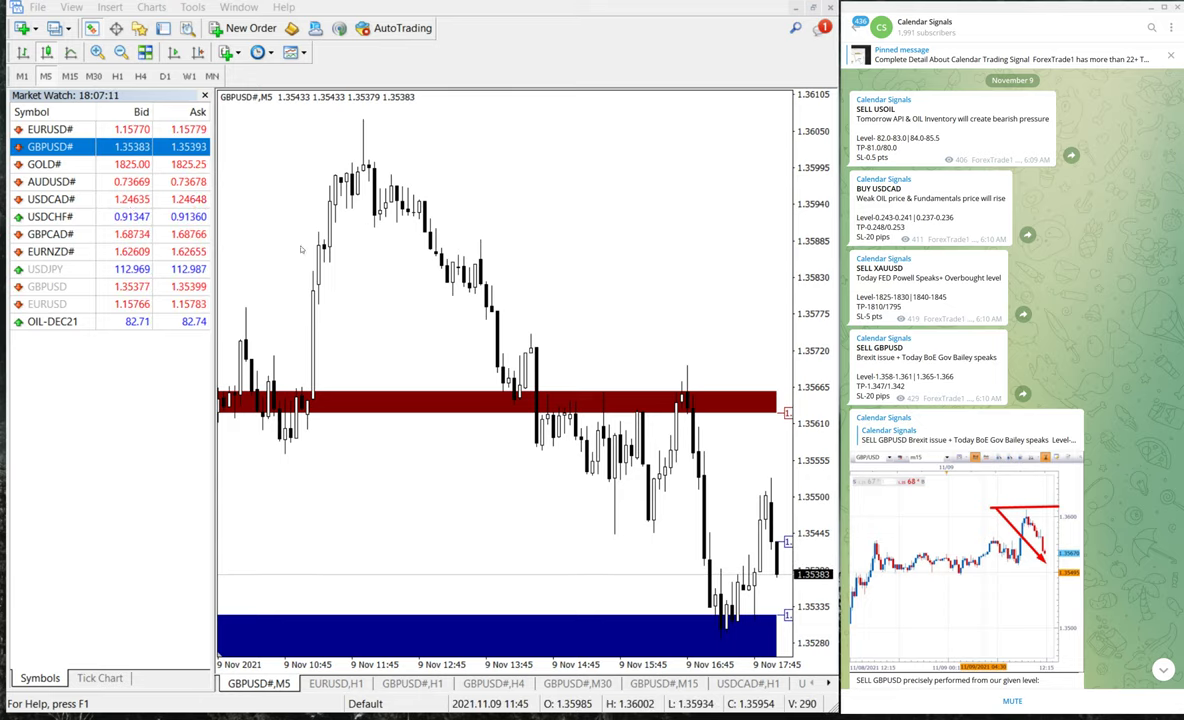
# - Show the GOLD# symbol in the chart window and circle the SELL XAUUSD signal in pen
pyautogui.moveTo(50, 164); pyautogui.dragTo(444, 281)
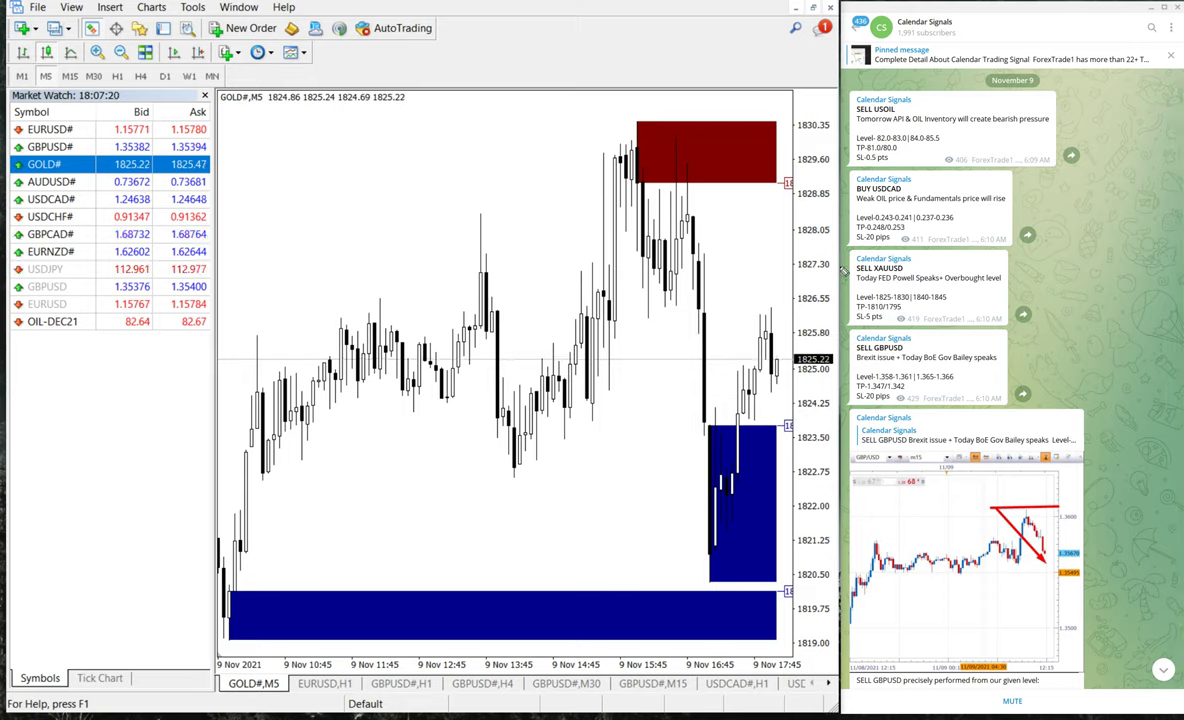
pyautogui.moveTo(844, 270)
pyautogui.mouseDown()
pyautogui.moveTo(1055, 300)
pyautogui.moveTo(860, 283)
pyautogui.mouseUp()
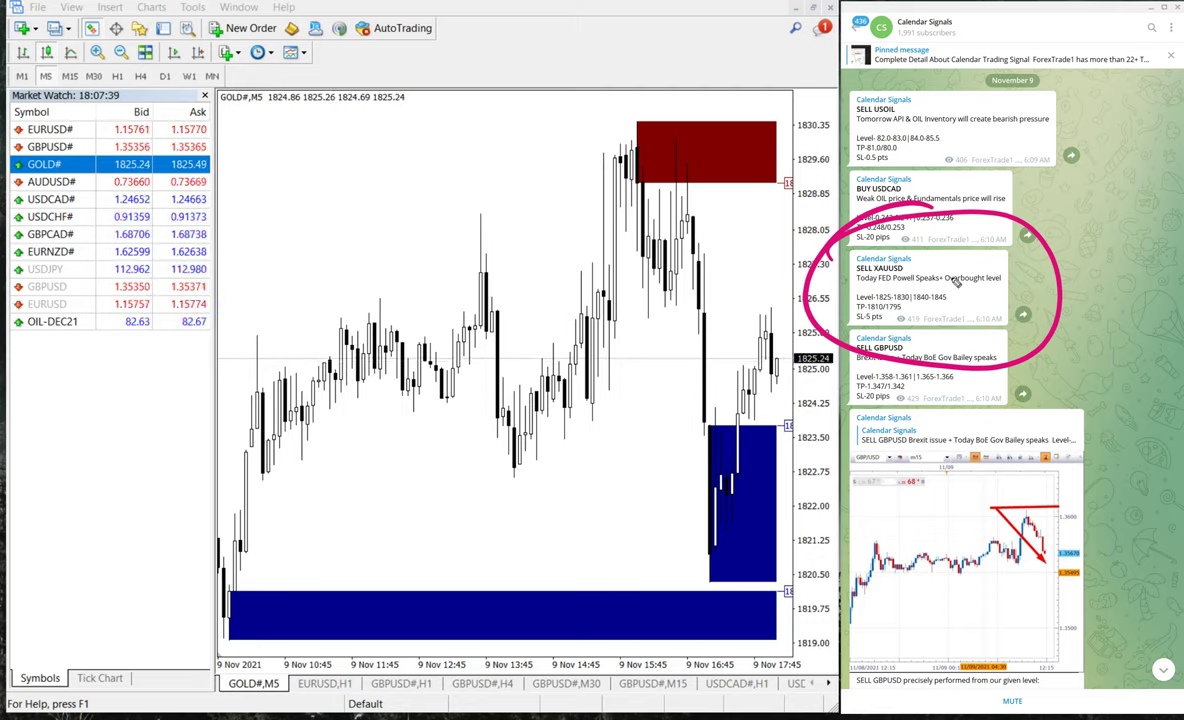
# - Write 1830 on the gold chart, mark the red zone's upper edge, and trace the price drop into the blue zone
pyautogui.moveTo(381, 456)
pyautogui.mouseDown()
pyautogui.moveTo(444, 455)
pyautogui.moveTo(423, 436)
pyautogui.moveTo(449, 396)
pyautogui.moveTo(505, 388)
pyautogui.moveTo(500, 348)
pyautogui.mouseUp()
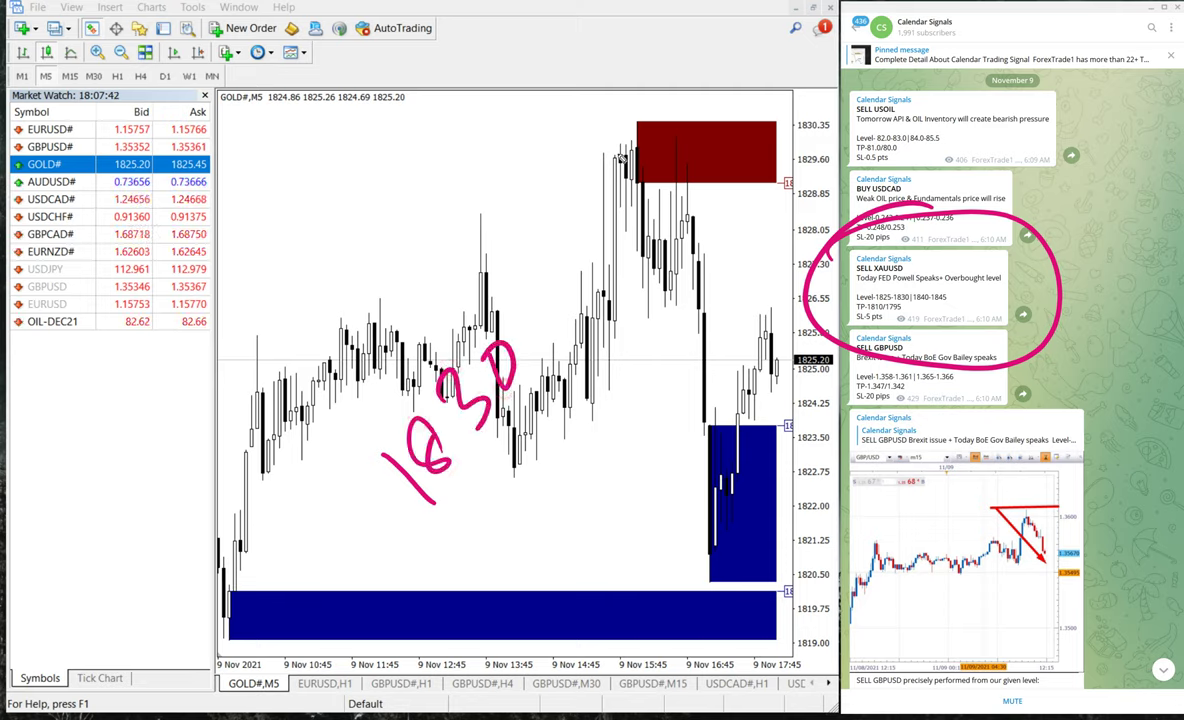
pyautogui.moveTo(592, 134); pyautogui.dragTo(785, 140)
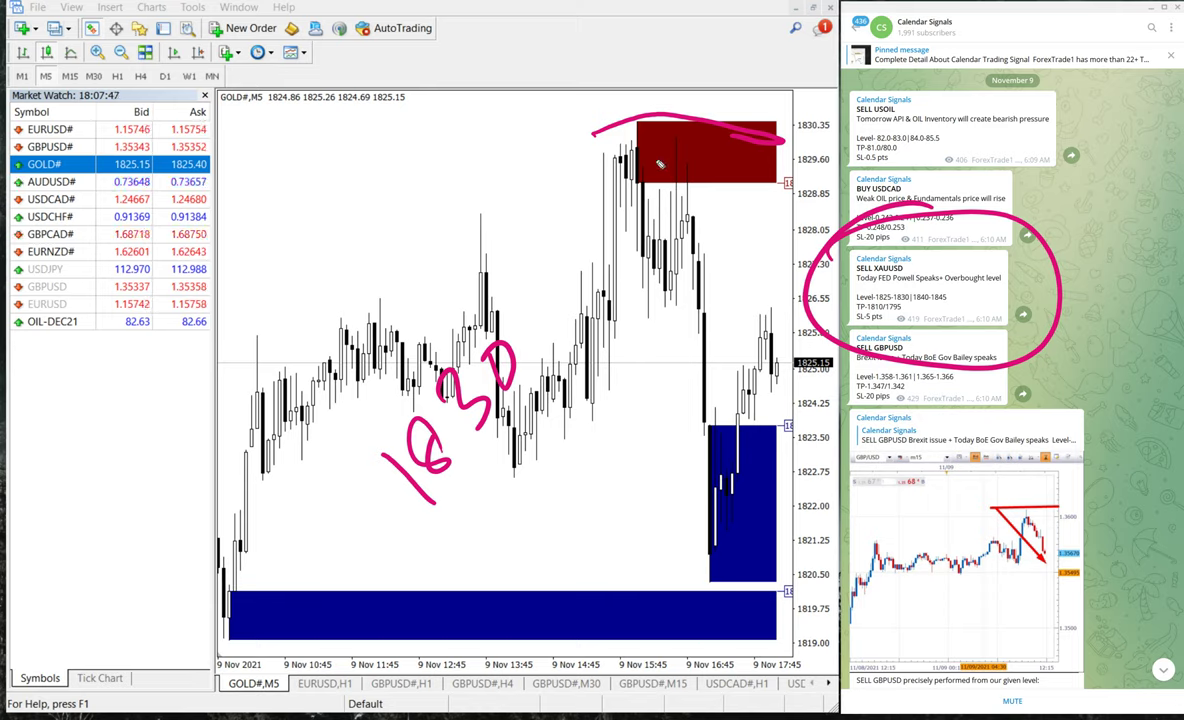
pyautogui.moveTo(655, 155); pyautogui.dragTo(710, 552)
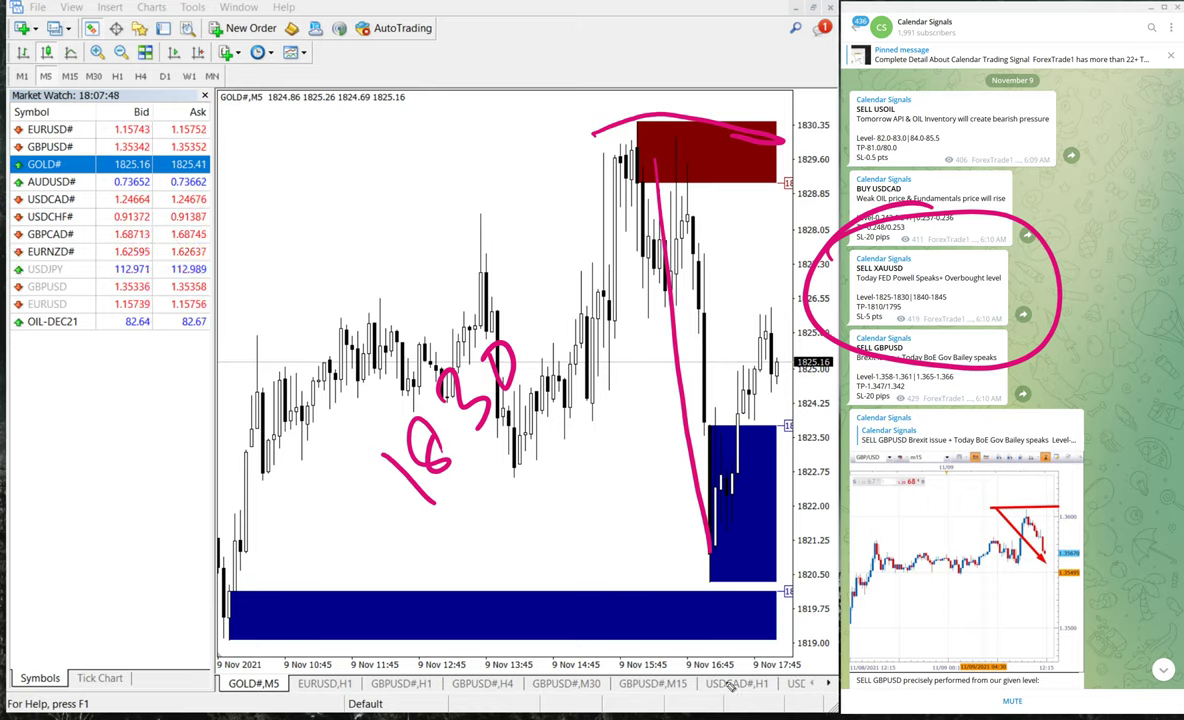
# - Handwrite 1820 below 1830 on the gold chart and draw a slanted line beneath the two prices
pyautogui.moveTo(458, 515); pyautogui.dragTo(500, 565)
pyautogui.moveTo(532, 510); pyautogui.dragTo(522, 512)
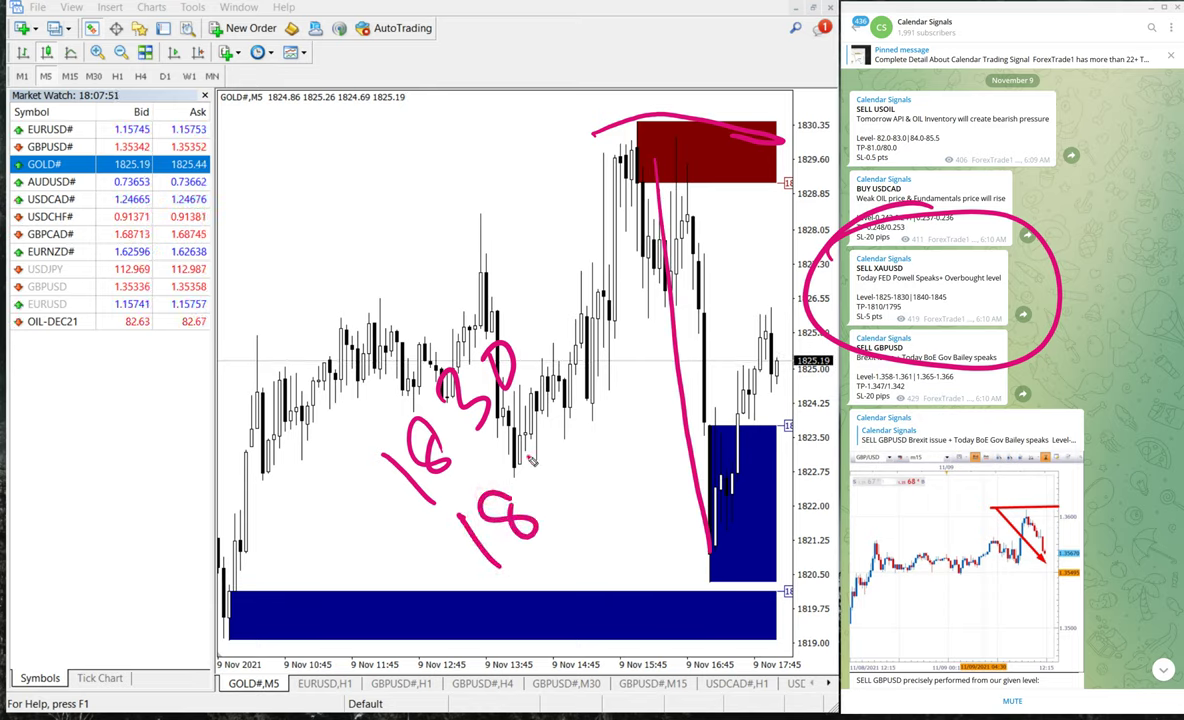
pyautogui.moveTo(518, 455); pyautogui.dragTo(550, 484)
pyautogui.moveTo(570, 436); pyautogui.dragTo(548, 458)
pyautogui.moveTo(625, 438); pyautogui.dragTo(503, 606)
pyautogui.moveTo(560, 445); pyautogui.dragTo(572, 412)
# - Write "10 points gain" under the line on the gold chart, underline it twice, and clear all pen marks
pyautogui.moveTo(592, 492)
pyautogui.mouseDown()
pyautogui.moveTo(582, 545)
pyautogui.moveTo(610, 482)
pyautogui.mouseUp()
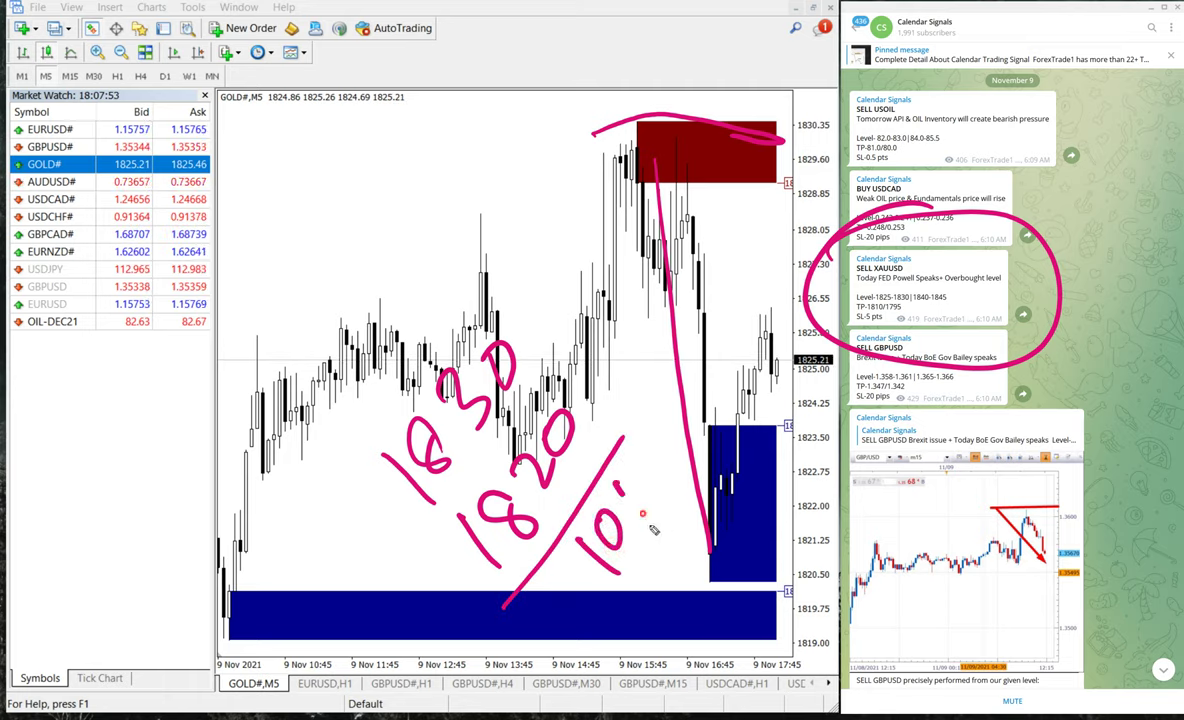
pyautogui.click(642, 466)
pyautogui.moveTo(630, 540)
pyautogui.mouseDown()
pyautogui.moveTo(648, 472)
pyautogui.moveTo(640, 482)
pyautogui.mouseUp()
pyautogui.moveTo(670, 418)
pyautogui.mouseDown()
pyautogui.moveTo(668, 452)
pyautogui.moveTo(702, 338)
pyautogui.moveTo(752, 312)
pyautogui.moveTo(716, 355)
pyautogui.mouseUp()
pyautogui.moveTo(770, 285)
pyautogui.mouseDown()
pyautogui.moveTo(768, 312)
pyautogui.moveTo(784, 256)
pyautogui.mouseUp()
pyautogui.moveTo(786, 272); pyautogui.dragTo(800, 240)
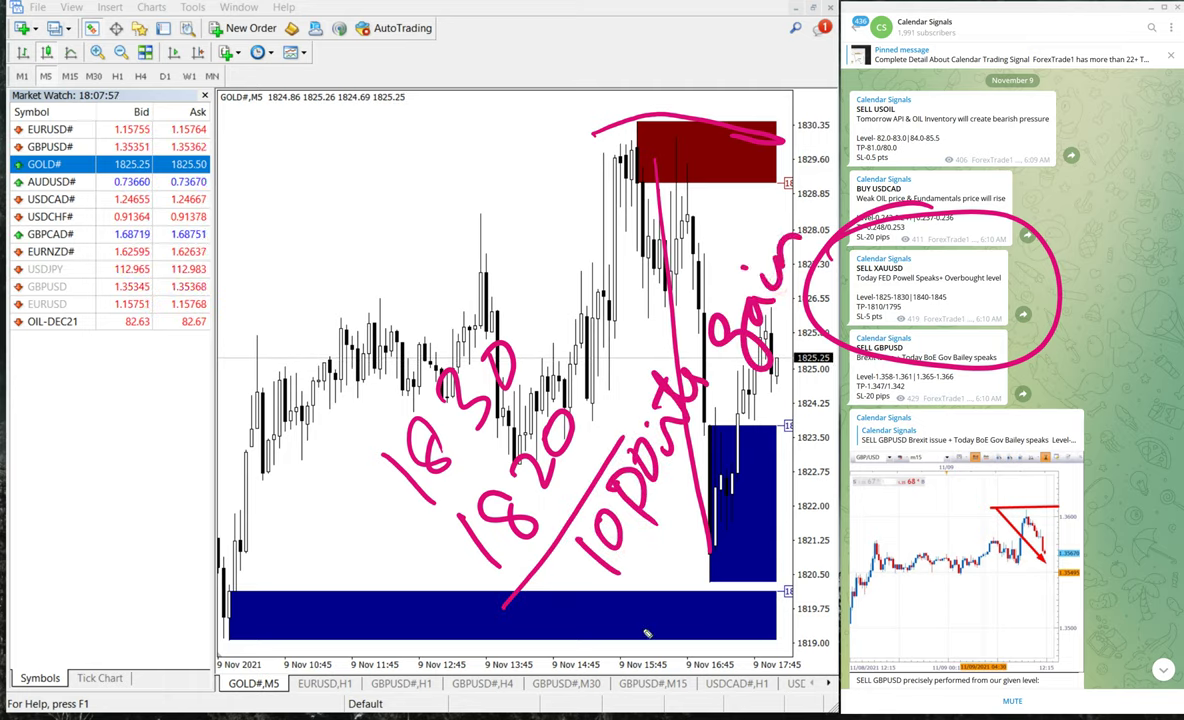
pyautogui.moveTo(828, 318)
pyautogui.mouseDown()
pyautogui.moveTo(637, 630)
pyautogui.moveTo(838, 322)
pyautogui.mouseUp()
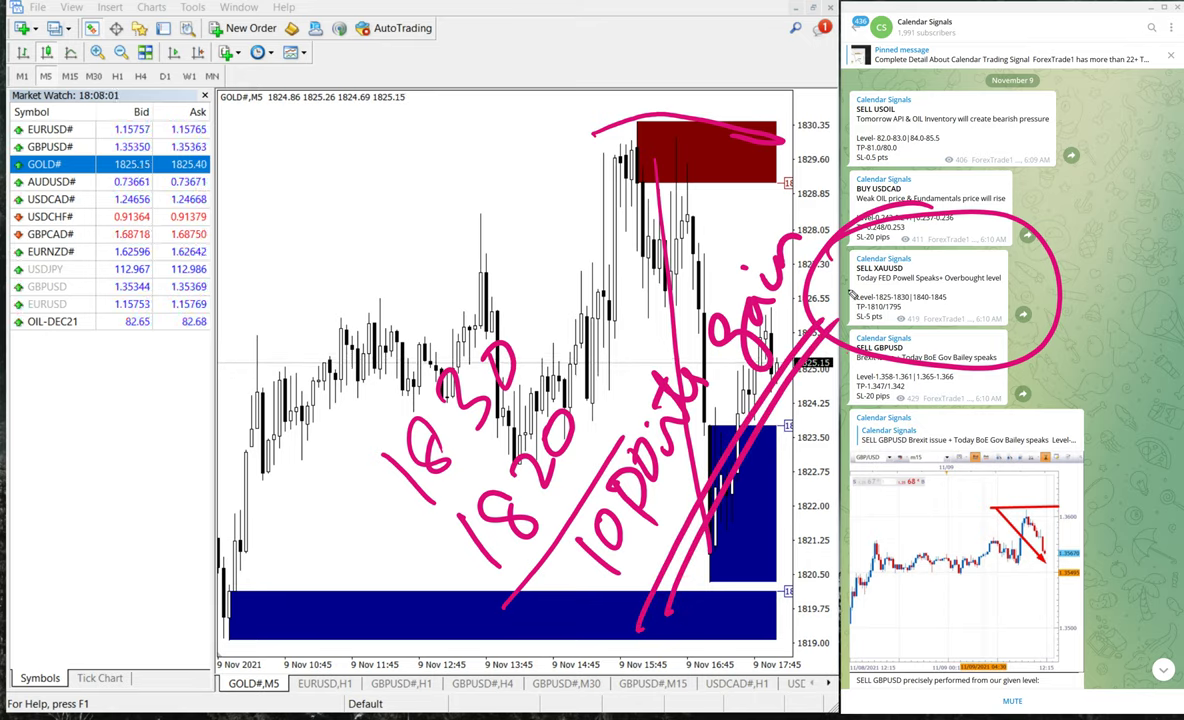
pyautogui.press('e')
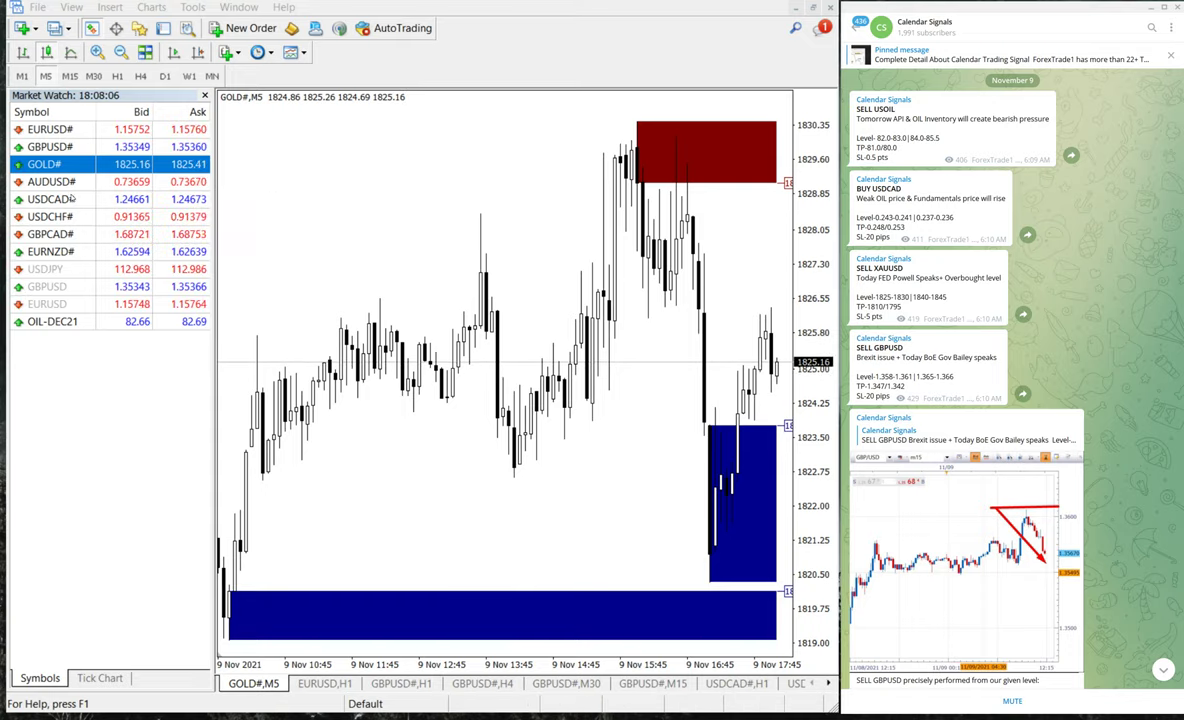
# - Show the USDCAD# chart, mark the BUY USDCAD signal with its reason and an upward price arrow, and clear the pen marks
pyautogui.moveTo(80, 199); pyautogui.dragTo(539, 275)
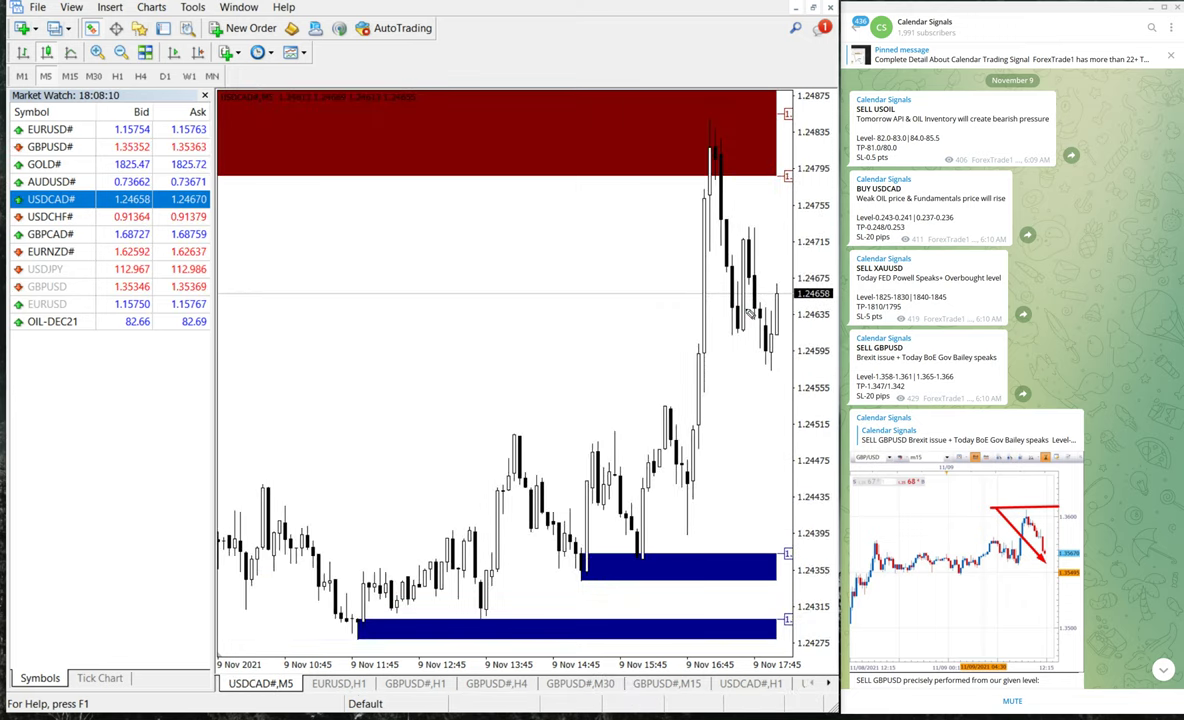
pyautogui.moveTo(813, 186)
pyautogui.mouseDown()
pyautogui.moveTo(1053, 185)
pyautogui.moveTo(872, 133)
pyautogui.mouseUp()
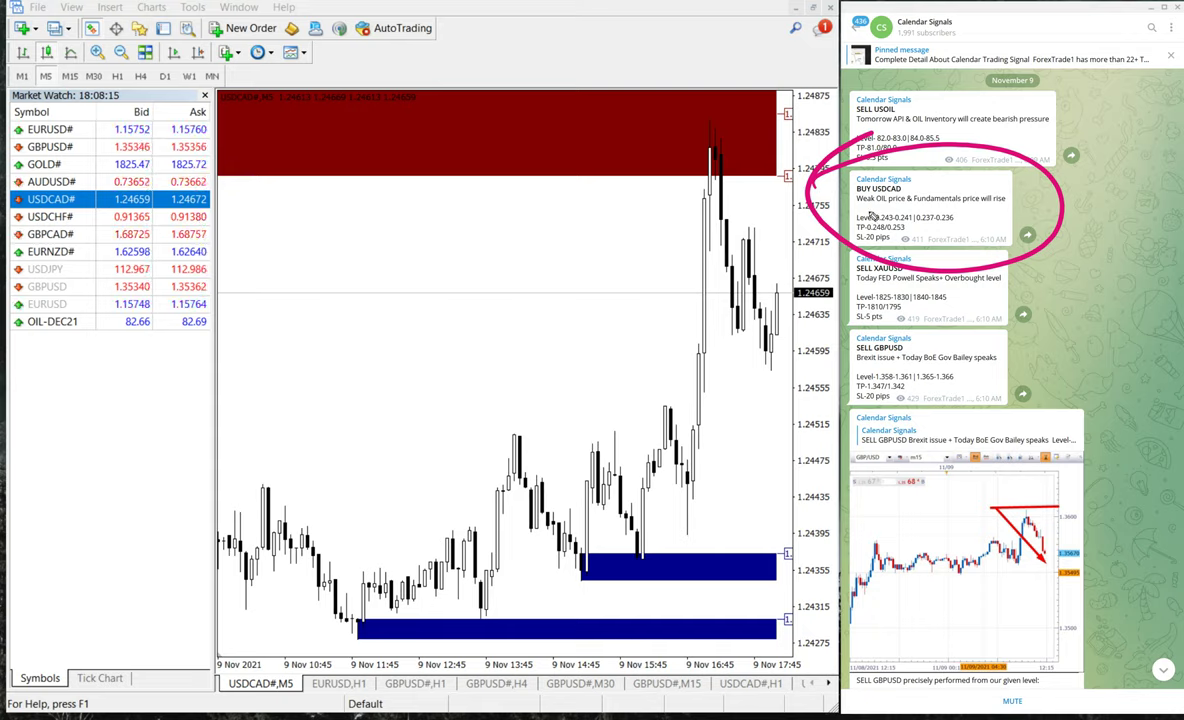
pyautogui.moveTo(857, 206); pyautogui.dragTo(1017, 204)
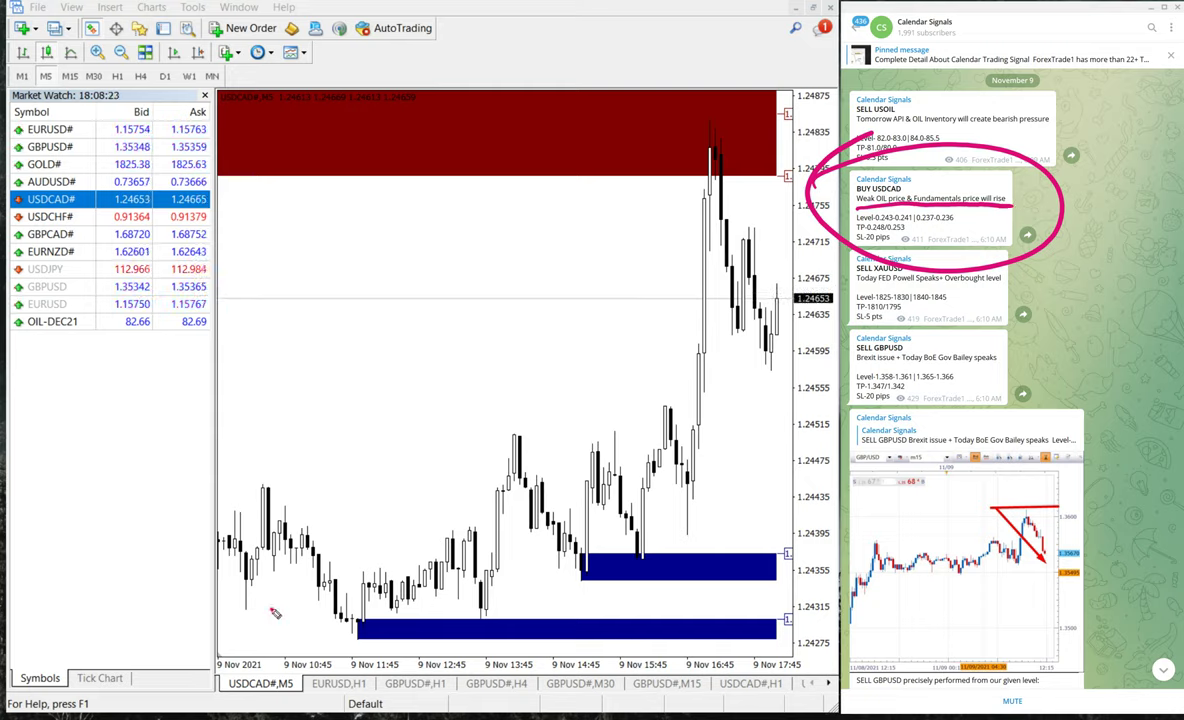
pyautogui.moveTo(255, 635)
pyautogui.mouseDown()
pyautogui.moveTo(600, 190)
pyautogui.moveTo(615, 248)
pyautogui.mouseUp()
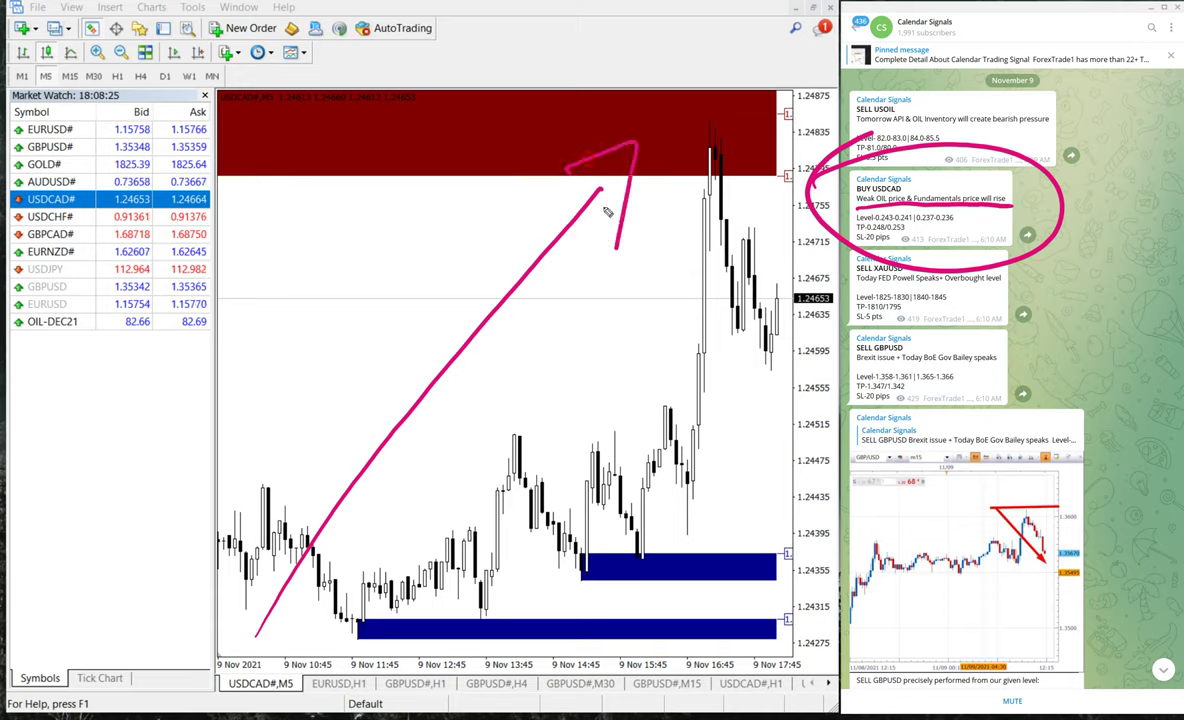
pyautogui.press('e')
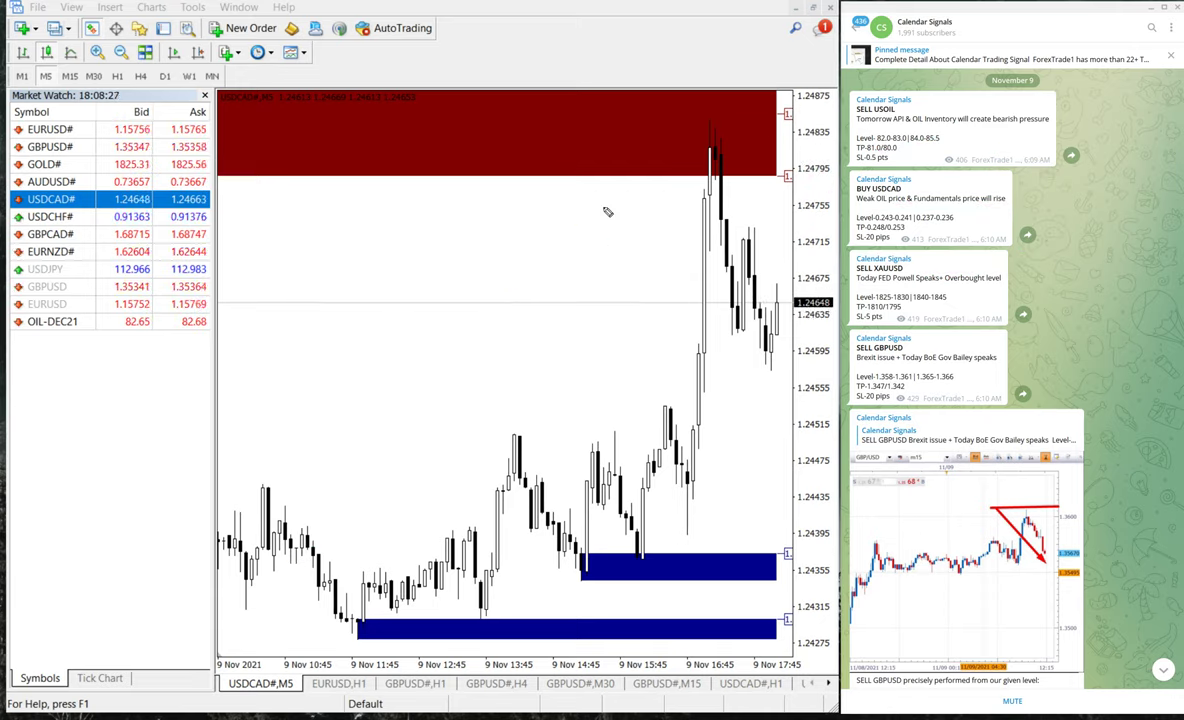
# - Handwrite the price 1.2430 diagonally on the USDCAD chart
pyautogui.moveTo(346, 342); pyautogui.dragTo(406, 400)
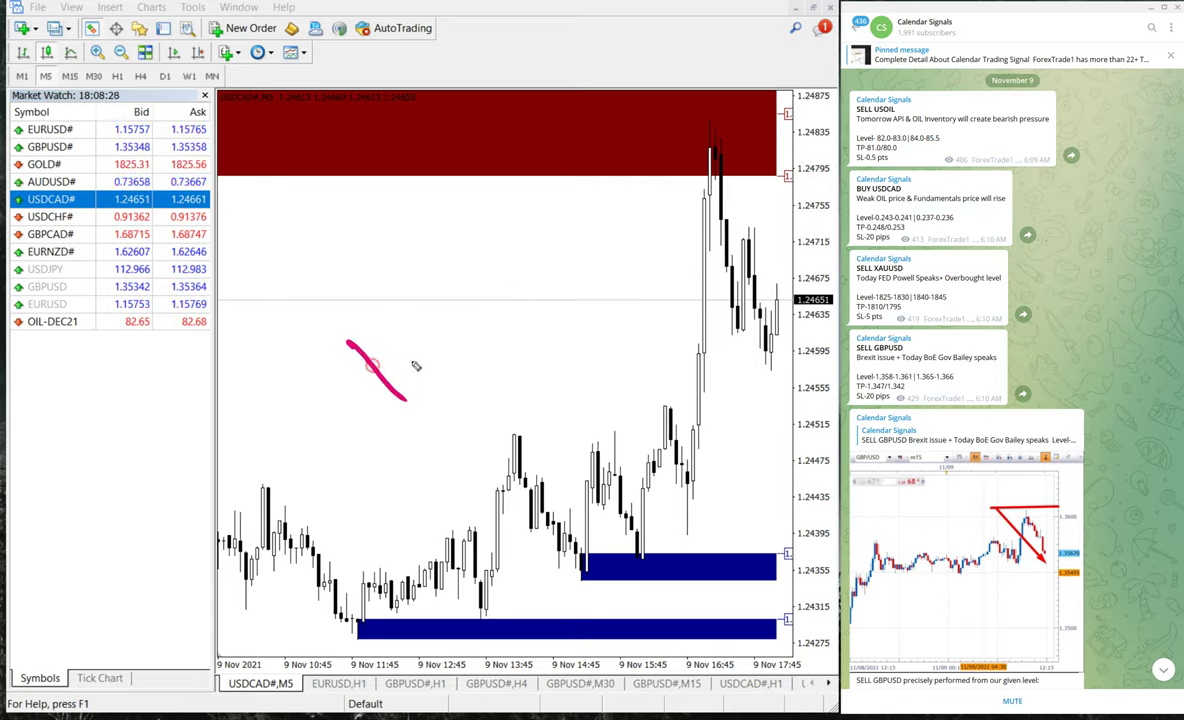
pyautogui.click(408, 362)
pyautogui.moveTo(398, 288); pyautogui.dragTo(470, 295)
pyautogui.moveTo(484, 228); pyautogui.dragTo(510, 262)
pyautogui.moveTo(482, 198); pyautogui.dragTo(508, 270)
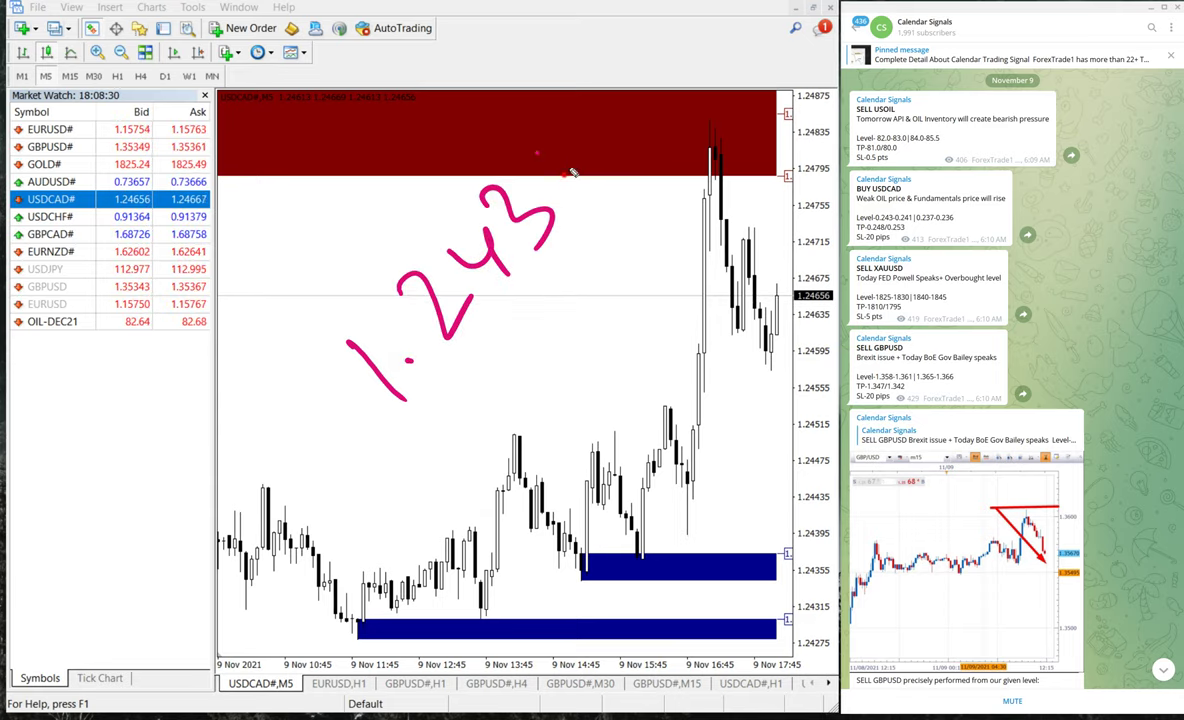
pyautogui.moveTo(545, 150); pyautogui.dragTo(532, 170)
# - Handwrite 1.2490 below 1.2430 on the USDCAD chart and draw a slanted line beneath the two prices
pyautogui.moveTo(433, 403); pyautogui.dragTo(512, 475)
pyautogui.moveTo(508, 343); pyautogui.dragTo(546, 346)
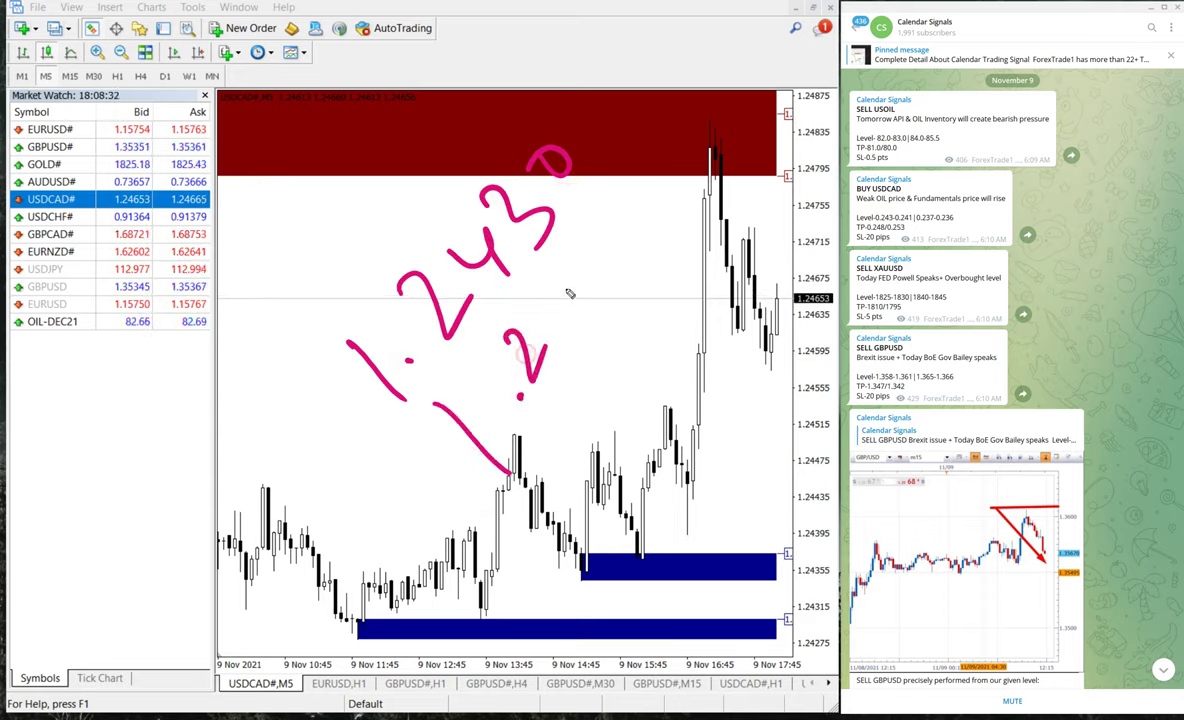
pyautogui.moveTo(559, 285); pyautogui.dragTo(590, 290)
pyautogui.moveTo(582, 275); pyautogui.dragTo(617, 310)
pyautogui.moveTo(612, 232); pyautogui.dragTo(650, 265)
pyautogui.moveTo(642, 204); pyautogui.dragTo(636, 200)
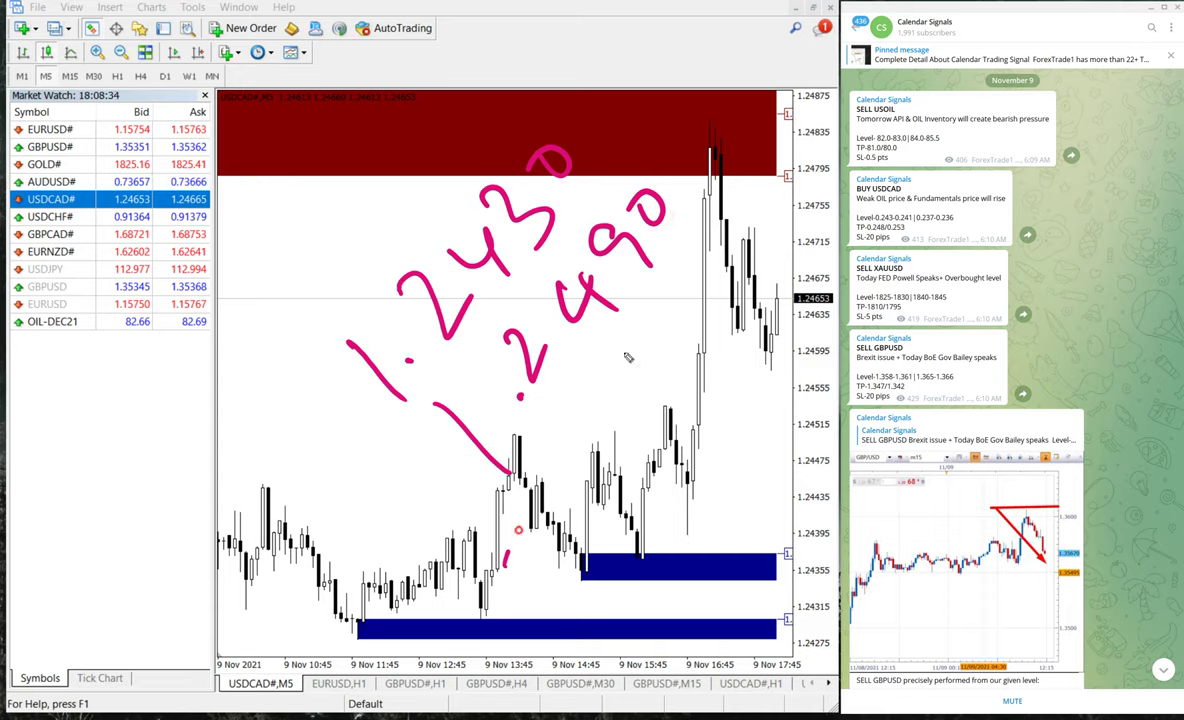
pyautogui.moveTo(505, 565); pyautogui.dragTo(762, 150)
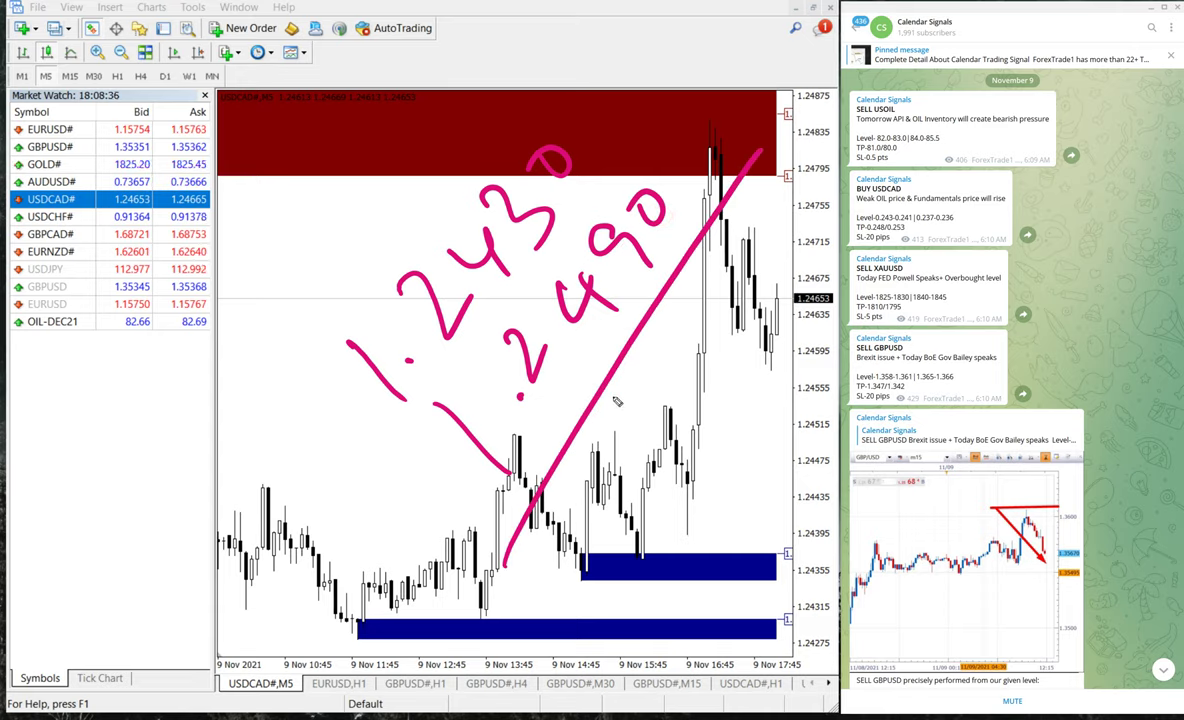
# - Write "60 pips gain" beneath the slanted line, underline it, and clear all pen marks
pyautogui.moveTo(617, 401)
pyautogui.mouseDown()
pyautogui.moveTo(640, 425)
pyautogui.moveTo(660, 350)
pyautogui.moveTo(655, 300)
pyautogui.moveTo(752, 290)
pyautogui.moveTo(771, 253)
pyautogui.mouseUp()
pyautogui.moveTo(822, 163); pyautogui.dragTo(845, 225)
pyautogui.moveTo(850, 140)
pyautogui.mouseDown()
pyautogui.moveTo(878, 152)
pyautogui.moveTo(893, 125)
pyautogui.mouseUp()
pyautogui.moveTo(890, 100); pyautogui.dragTo(936, 94)
pyautogui.moveTo(637, 596); pyautogui.dragTo(940, 121)
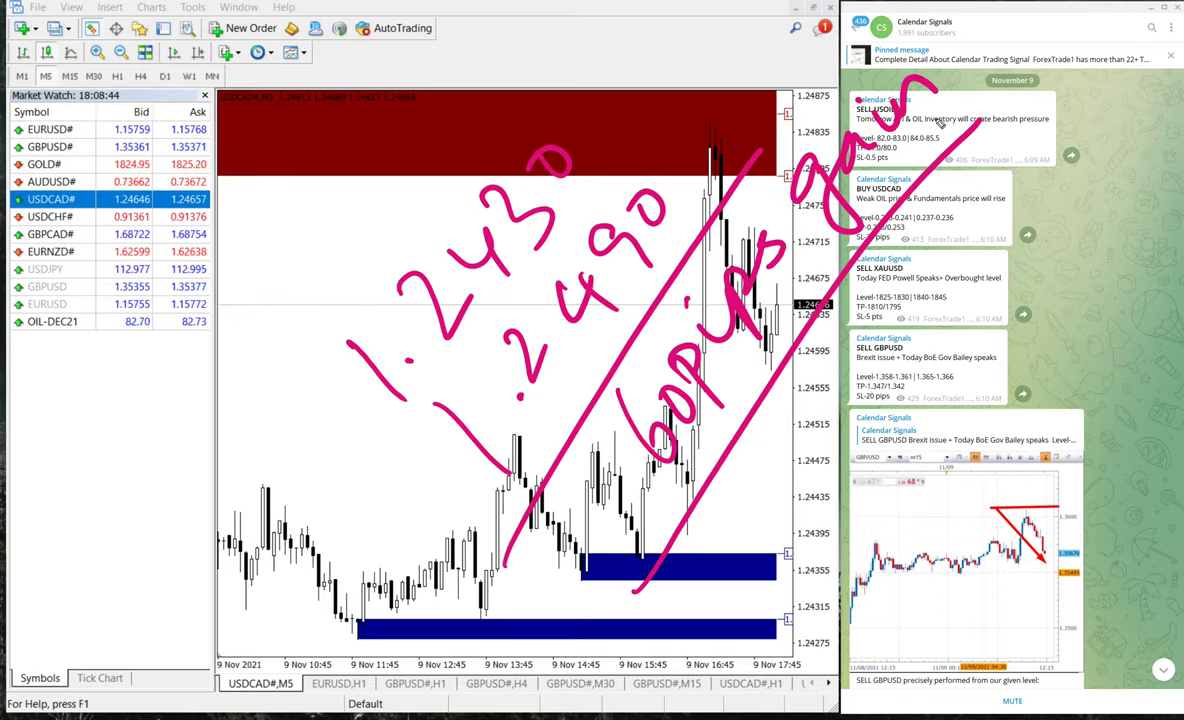
pyautogui.press('e')
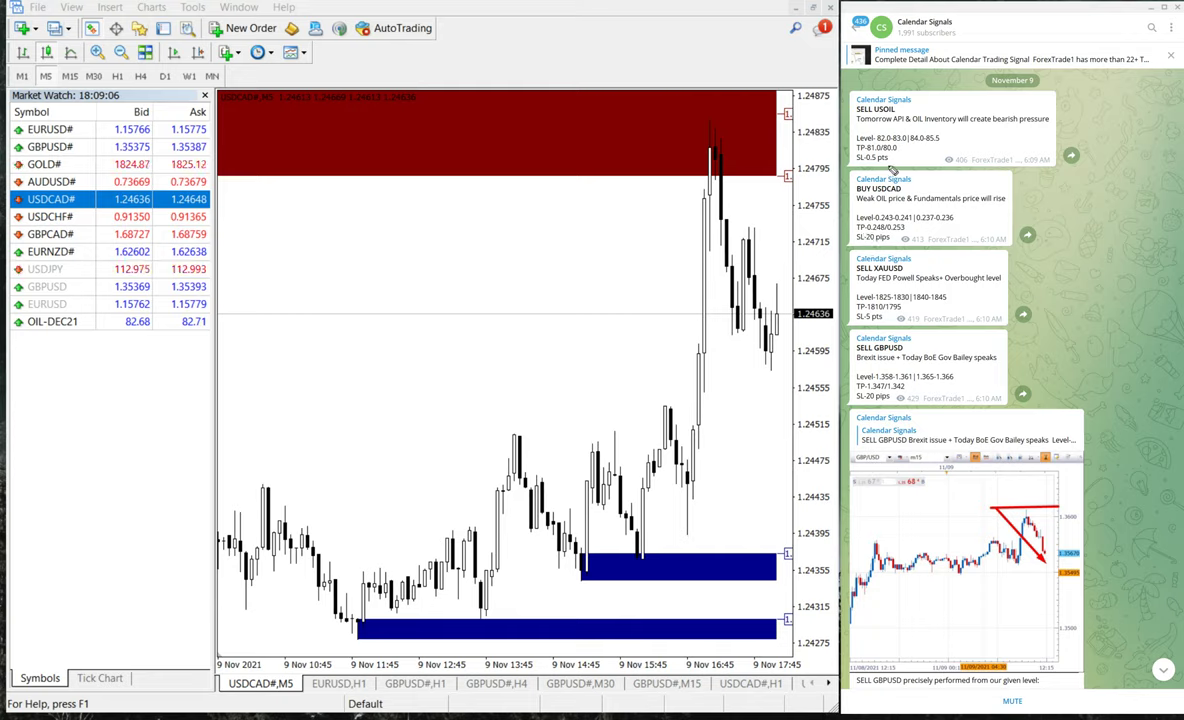
# - Handwrite 1.2480 over the BUY USDCAD signal, underline it, and clear the pen marks
pyautogui.moveTo(917, 150); pyautogui.dragTo(946, 172)
pyautogui.moveTo(965, 128); pyautogui.dragTo(988, 158)
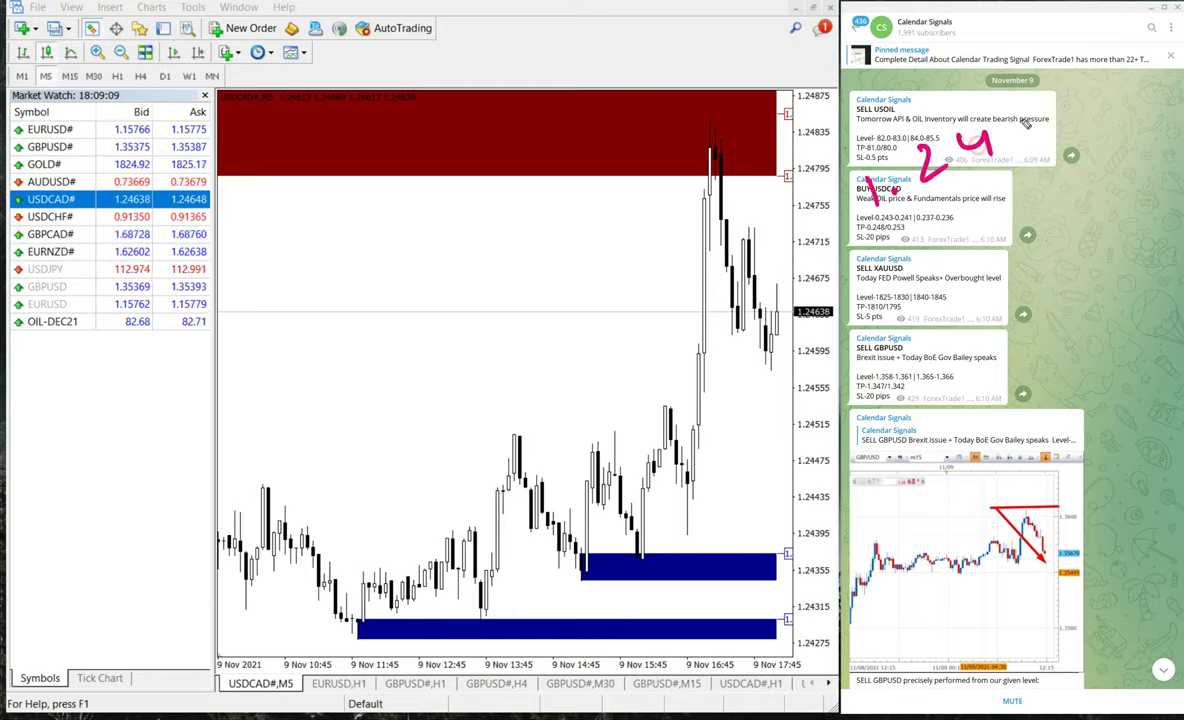
pyautogui.moveTo(1042, 102)
pyautogui.mouseDown()
pyautogui.moveTo(1058, 96)
pyautogui.moveTo(845, 262)
pyautogui.mouseUp()
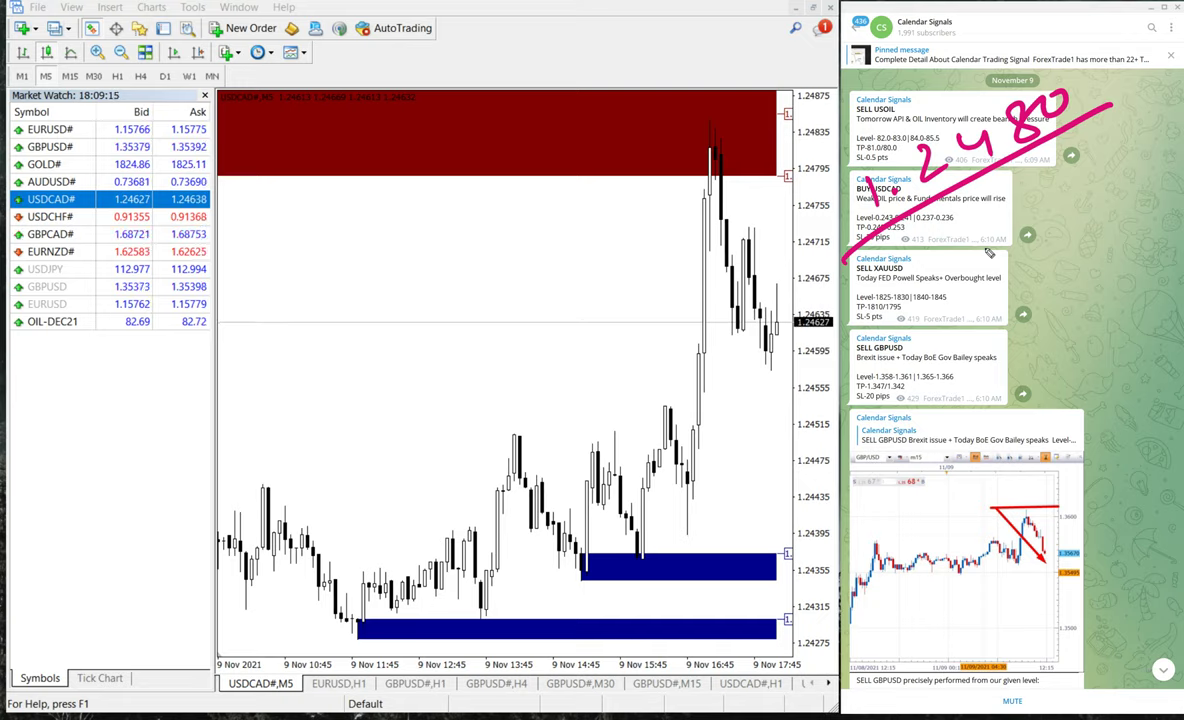
pyautogui.press('e')
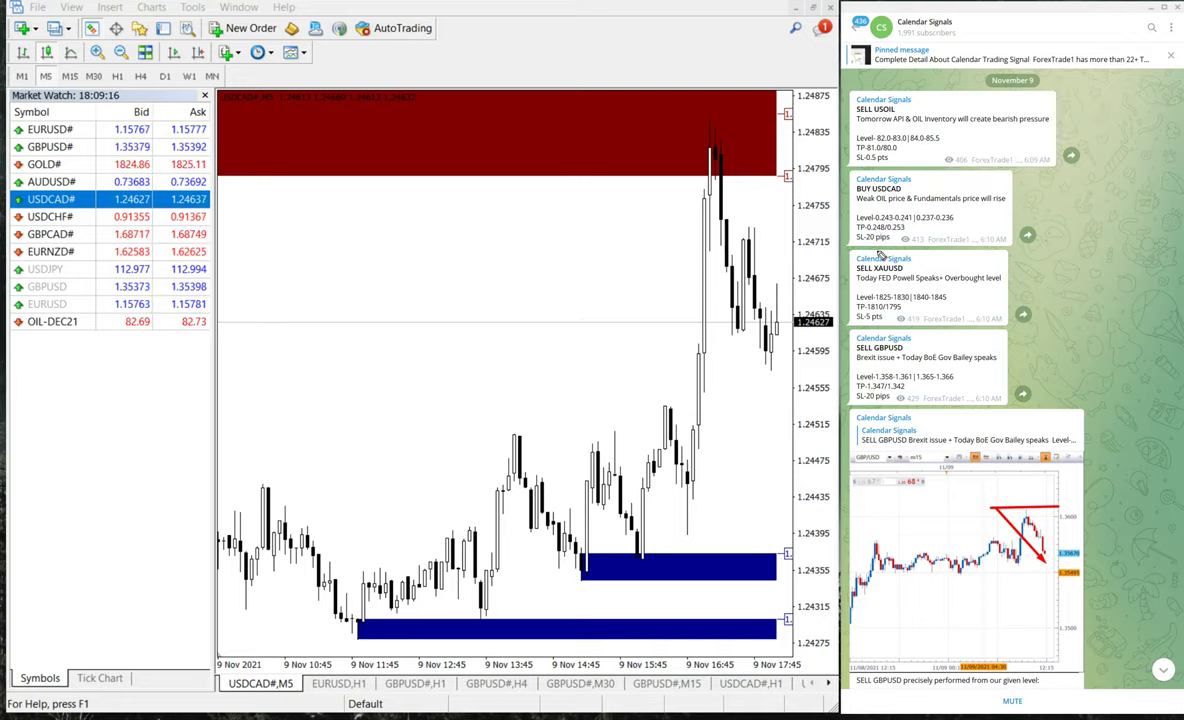
# - Circle the first target in the BUY USDCAD signal, write 1.2490 on the chart, and mark the price peak in the red zone
pyautogui.moveTo(858, 232)
pyautogui.mouseDown()
pyautogui.moveTo(845, 218)
pyautogui.moveTo(880, 248)
pyautogui.moveTo(895, 195)
pyautogui.mouseUp()
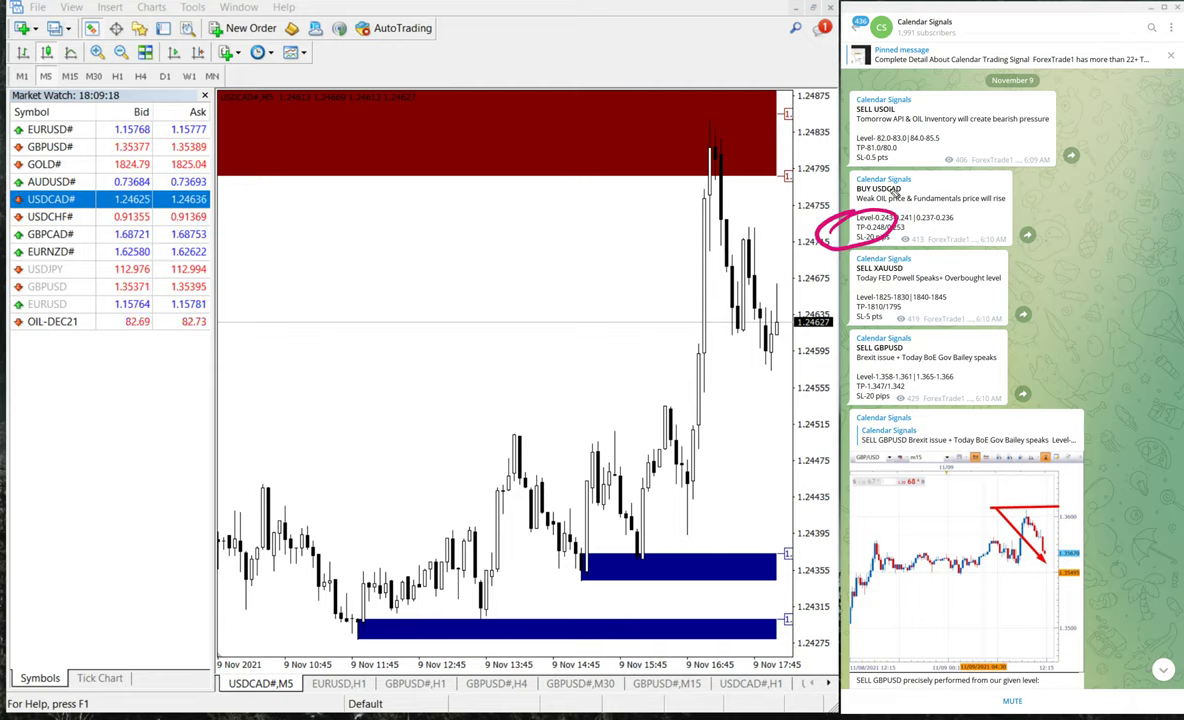
pyautogui.moveTo(340, 378); pyautogui.dragTo(405, 470)
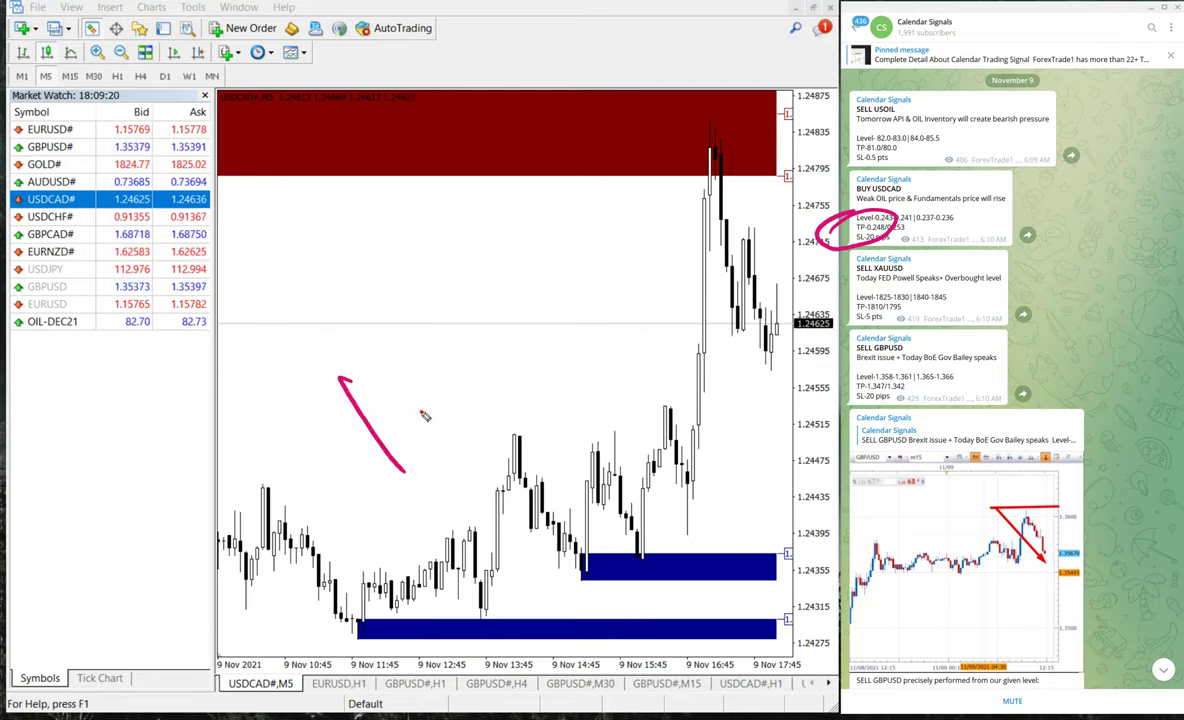
pyautogui.click(416, 412)
pyautogui.moveTo(407, 340); pyautogui.dragTo(476, 350)
pyautogui.moveTo(487, 258); pyautogui.dragTo(533, 286)
pyautogui.moveTo(542, 193); pyautogui.dragTo(598, 236)
pyautogui.moveTo(600, 172); pyautogui.dragTo(598, 171)
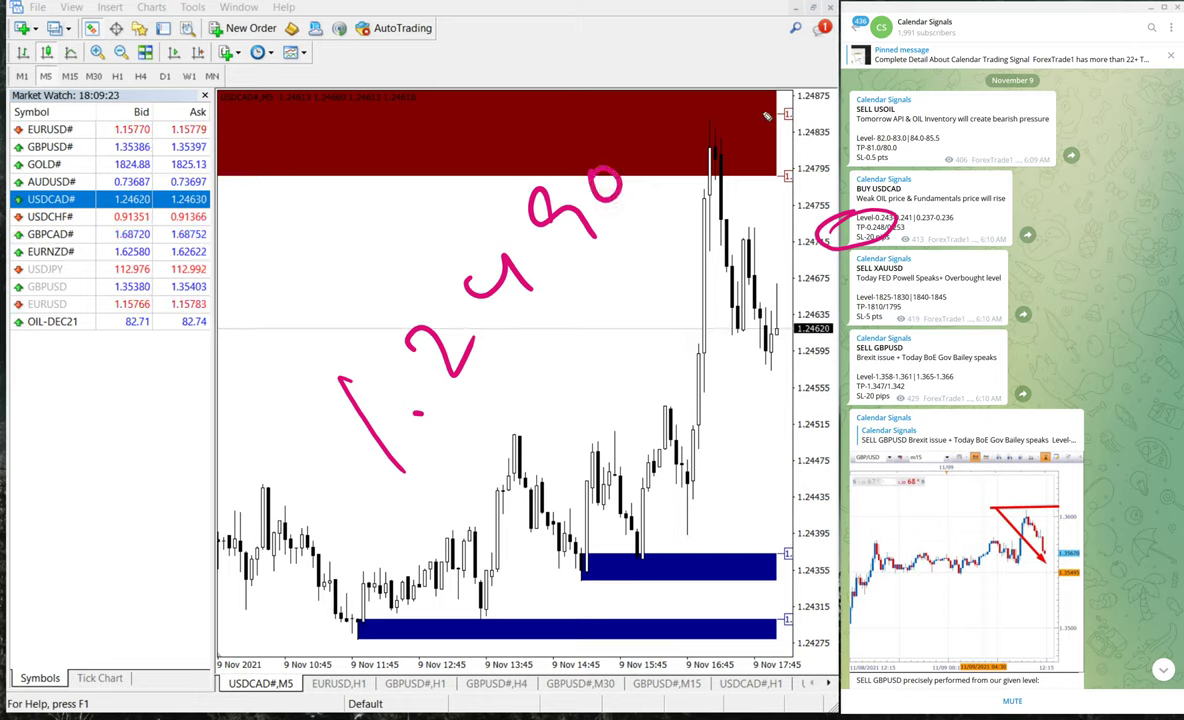
pyautogui.moveTo(704, 102); pyautogui.dragTo(760, 96)
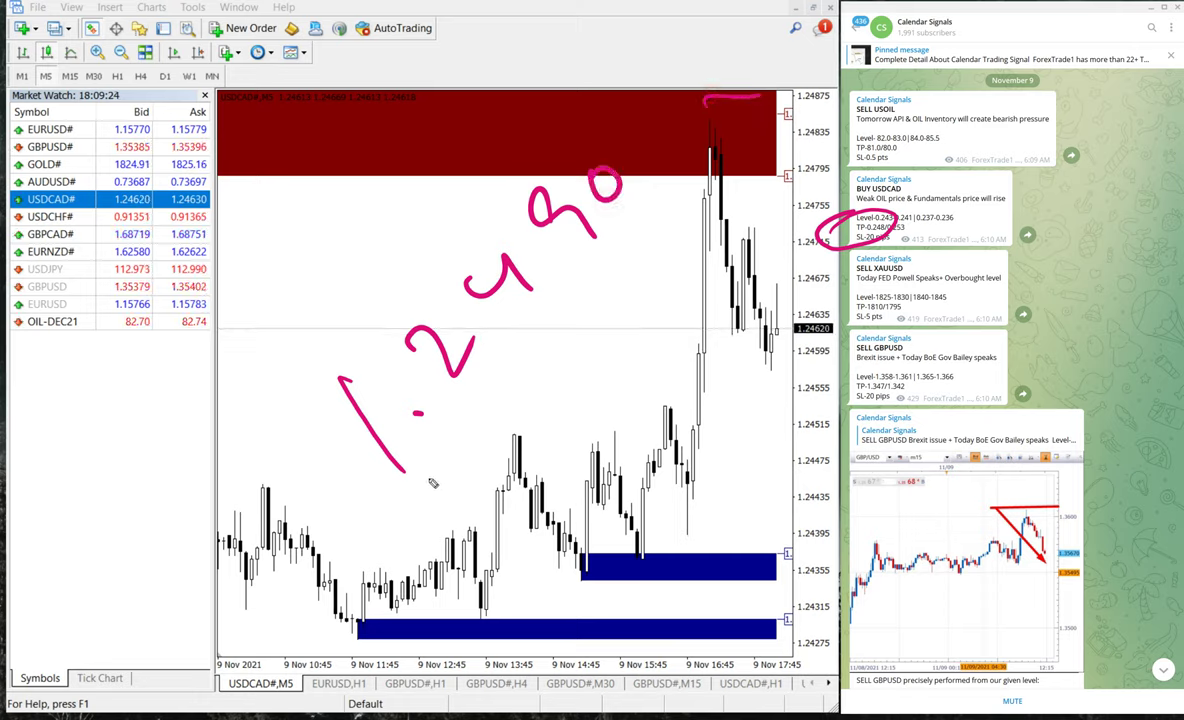
# - Underline 1.2490 twice, write "TP1 reached" beneath it with an underline, and clear all pen marks
pyautogui.moveTo(663, 187); pyautogui.dragTo(403, 545)
pyautogui.moveTo(637, 255); pyautogui.dragTo(410, 565)
pyautogui.moveTo(580, 420); pyautogui.dragTo(646, 483)
pyautogui.moveTo(565, 458)
pyautogui.mouseDown()
pyautogui.moveTo(596, 399)
pyautogui.moveTo(665, 459)
pyautogui.mouseUp()
pyautogui.moveTo(616, 394); pyautogui.dragTo(640, 418)
pyautogui.moveTo(656, 348); pyautogui.dragTo(693, 392)
pyautogui.moveTo(714, 298); pyautogui.dragTo(700, 341)
pyautogui.moveTo(738, 465)
pyautogui.mouseDown()
pyautogui.moveTo(730, 405)
pyautogui.moveTo(813, 341)
pyautogui.mouseUp()
pyautogui.moveTo(750, 310)
pyautogui.mouseDown()
pyautogui.moveTo(780, 255)
pyautogui.moveTo(860, 192)
pyautogui.moveTo(860, 218)
pyautogui.mouseUp()
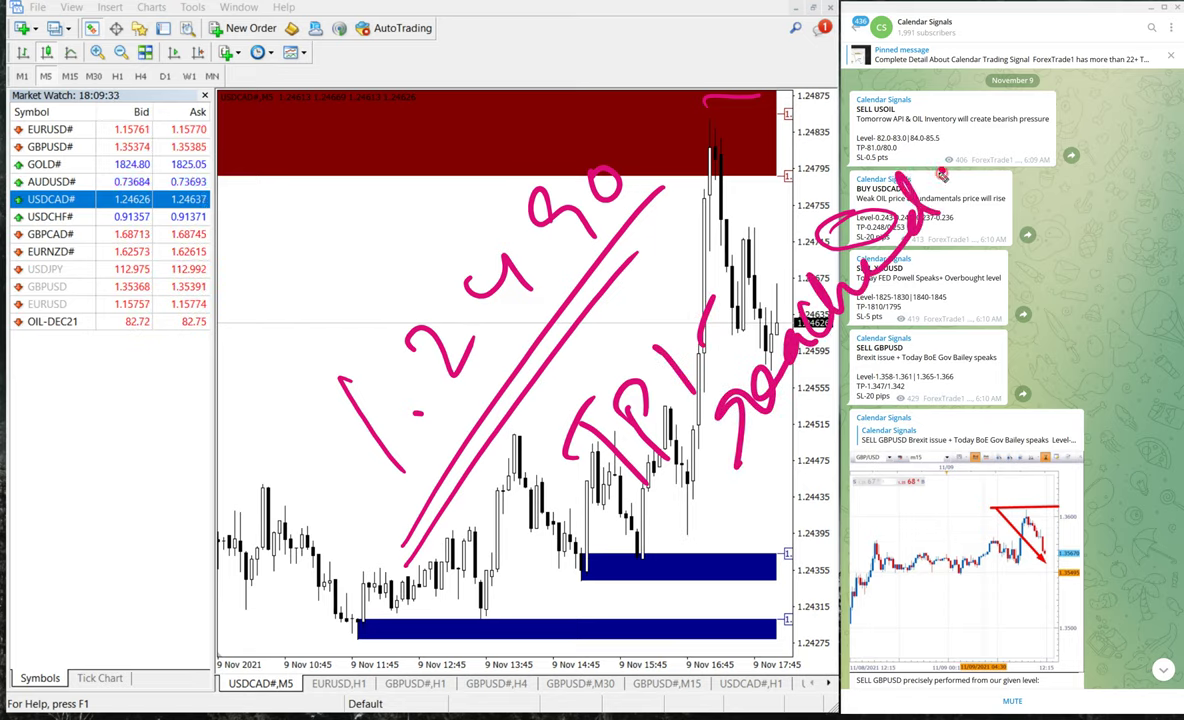
pyautogui.moveTo(705, 478); pyautogui.dragTo(934, 179)
pyautogui.press('e')
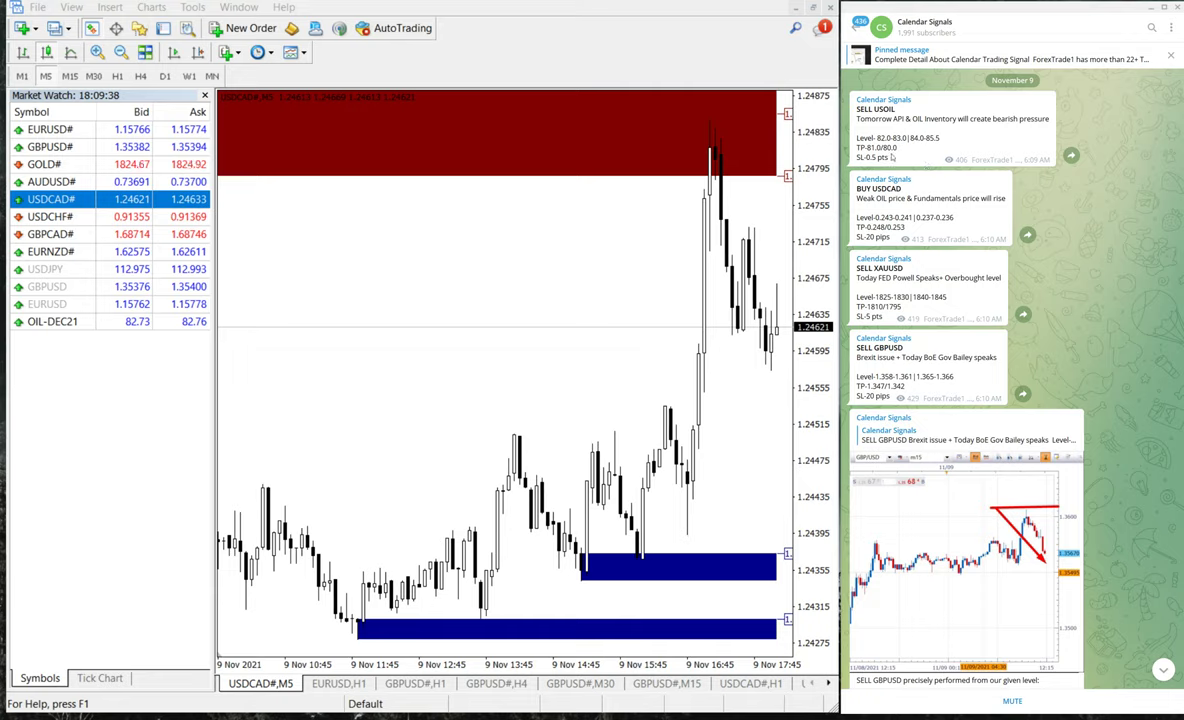
# - Show the OIL-DEC21 chart and circle the SELL USOIL signal in the Calendar Signals channel
pyautogui.moveTo(829, 101); pyautogui.dragTo(977, 58)
pyautogui.hotkey('ctrl', 'z')
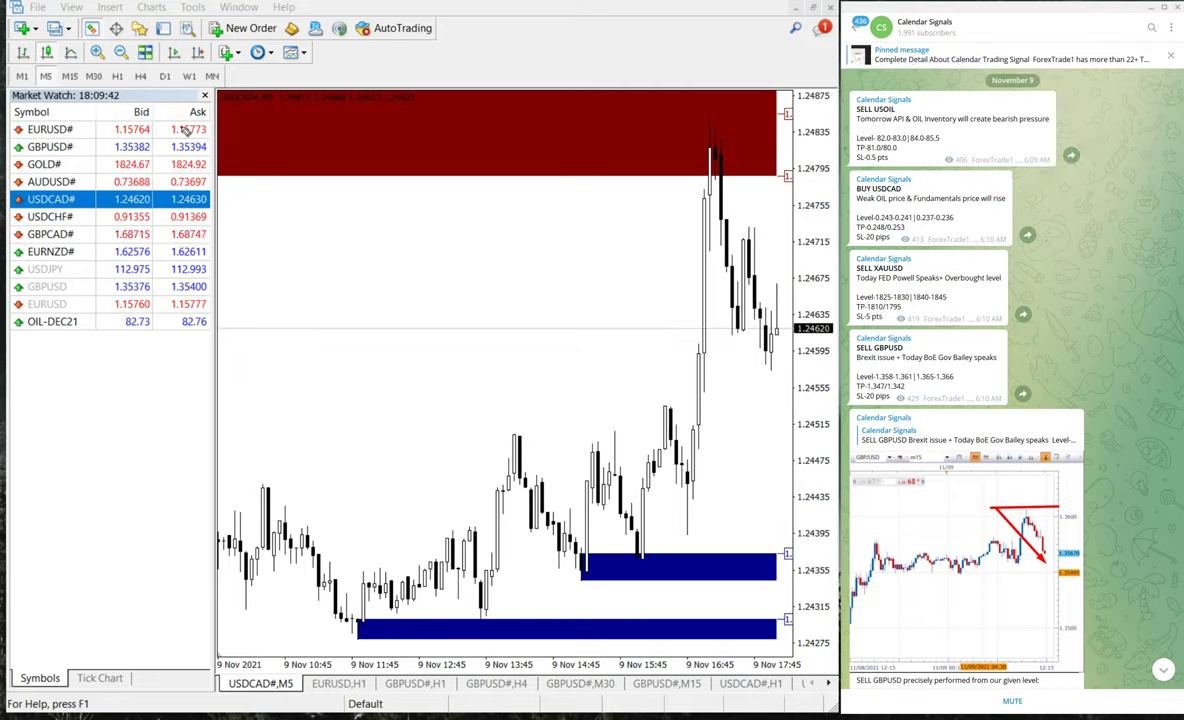
pyautogui.moveTo(50, 321); pyautogui.dragTo(374, 334)
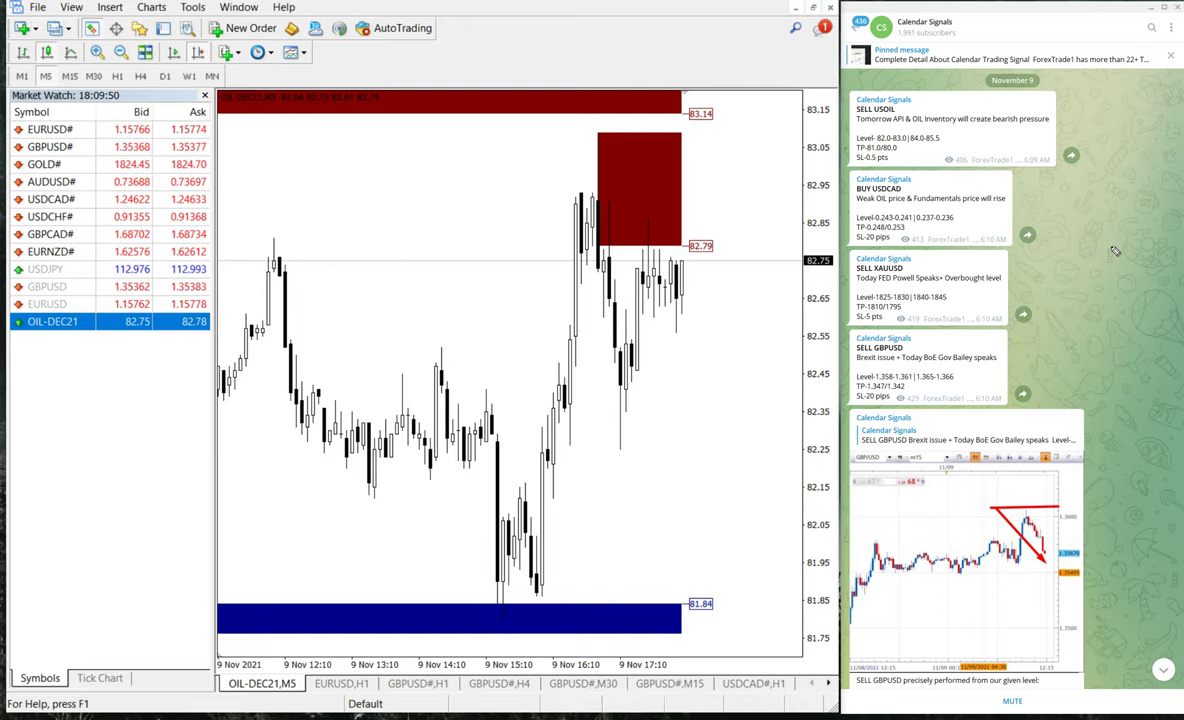
pyautogui.moveTo(817, 99)
pyautogui.mouseDown()
pyautogui.moveTo(849, 67)
pyautogui.moveTo(856, 183)
pyautogui.moveTo(893, 52)
pyautogui.mouseUp()
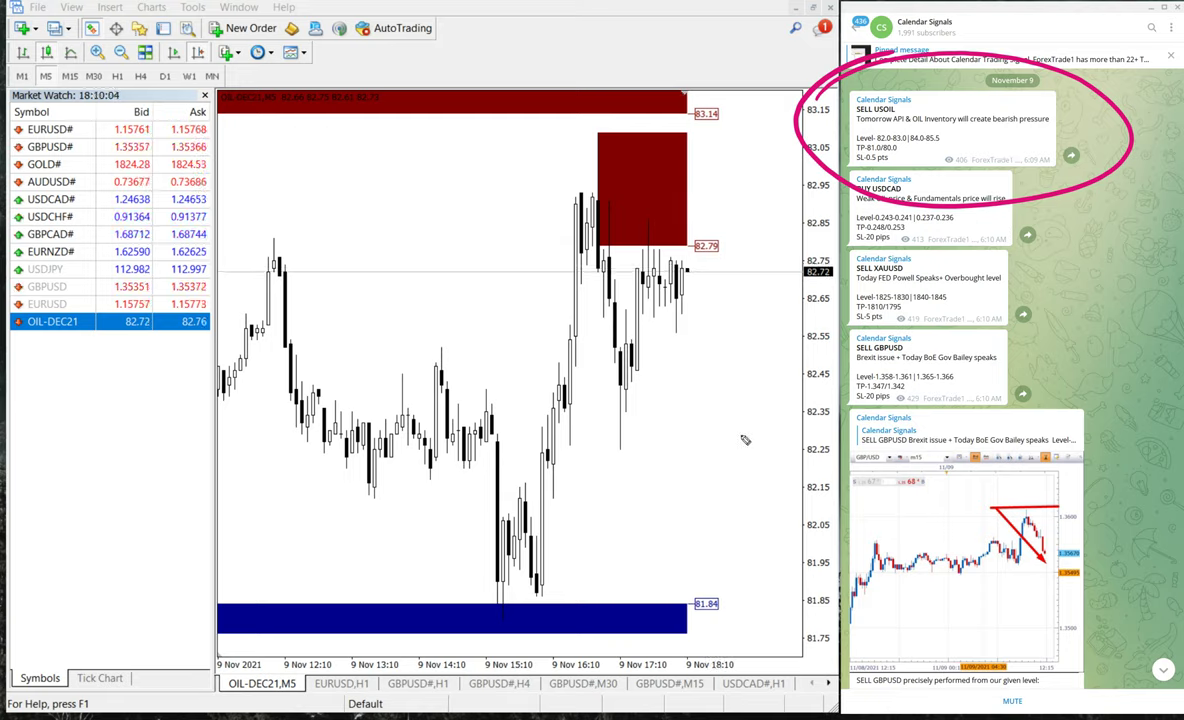
# - Handwrite 82.8 and 81.8 on the oil chart and draw a slanted line beneath the two prices
pyautogui.moveTo(380, 298)
pyautogui.mouseDown()
pyautogui.moveTo(394, 271)
pyautogui.moveTo(352, 272)
pyautogui.moveTo(442, 256)
pyautogui.mouseUp()
pyautogui.click(447, 218)
pyautogui.moveTo(483, 200)
pyautogui.mouseDown()
pyautogui.moveTo(482, 152)
pyautogui.moveTo(478, 195)
pyautogui.mouseUp()
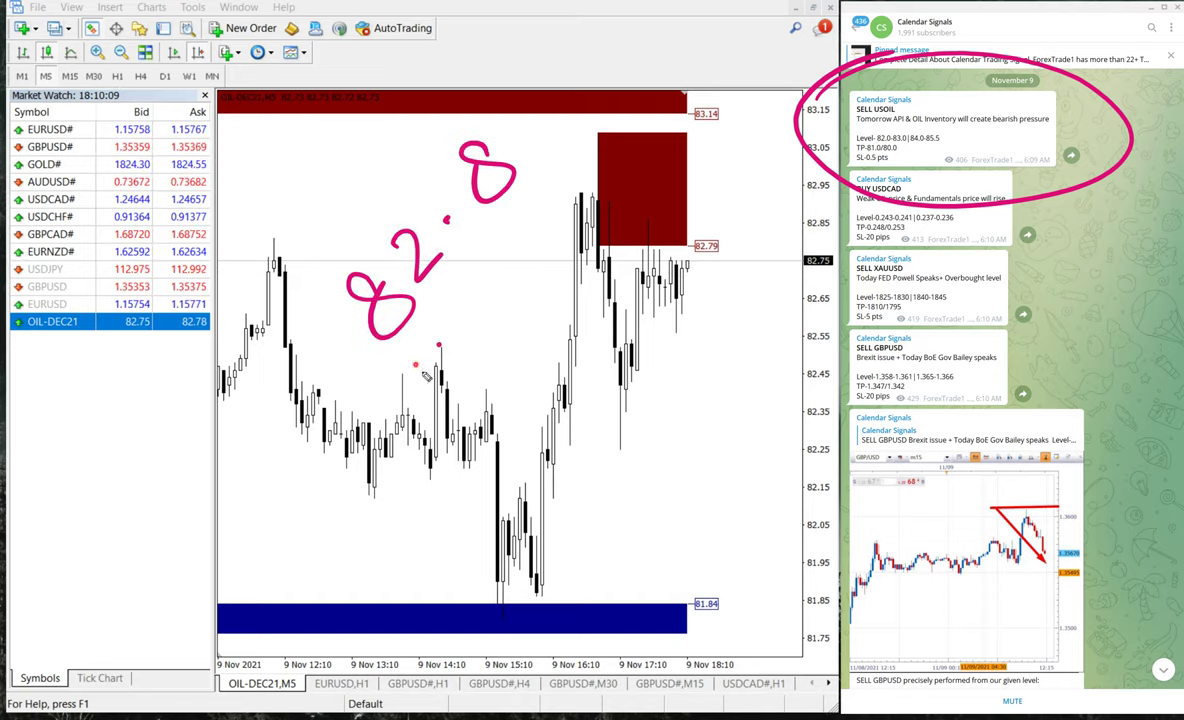
pyautogui.moveTo(440, 345); pyautogui.dragTo(450, 410)
pyautogui.moveTo(521, 240); pyautogui.dragTo(518, 228)
pyautogui.moveTo(427, 532); pyautogui.dragTo(575, 296)
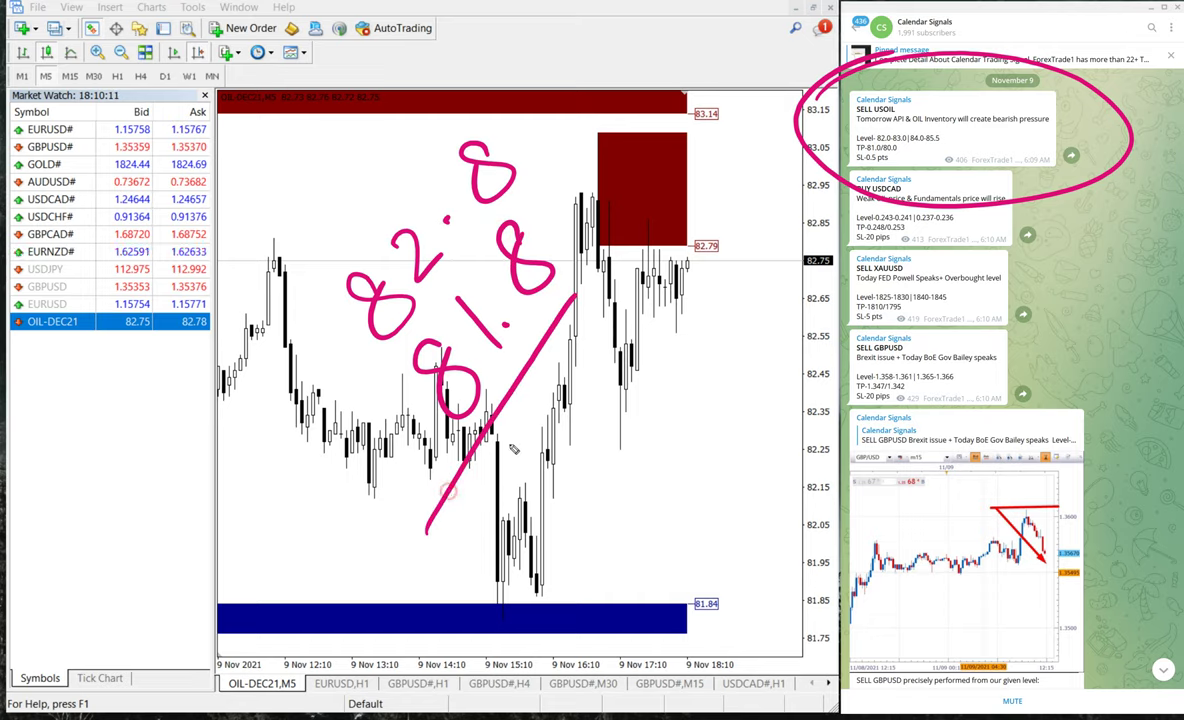
# - Write "1.0 point" below the slanted line on the oil chart
pyautogui.moveTo(498, 455); pyautogui.dragTo(550, 489)
pyautogui.click(549, 456)
pyautogui.moveTo(550, 404); pyautogui.dragTo(545, 401)
pyautogui.moveTo(565, 366)
pyautogui.mouseDown()
pyautogui.moveTo(586, 371)
pyautogui.moveTo(590, 388)
pyautogui.mouseUp()
pyautogui.moveTo(600, 332); pyautogui.dragTo(618, 356)
pyautogui.click(611, 289)
pyautogui.moveTo(627, 305)
pyautogui.mouseDown()
pyautogui.moveTo(640, 318)
pyautogui.moveTo(664, 276)
pyautogui.mouseUp()
pyautogui.moveTo(645, 212)
pyautogui.mouseDown()
pyautogui.moveTo(697, 228)
pyautogui.moveTo(640, 256)
pyautogui.mouseUp()
# - Write "gain" beneath the point figure on the oil chart, underline it twice, and clear all pen marks
pyautogui.click(676, 396)
pyautogui.moveTo(682, 398); pyautogui.dragTo(700, 430)
pyautogui.moveTo(712, 370); pyautogui.dragTo(733, 385)
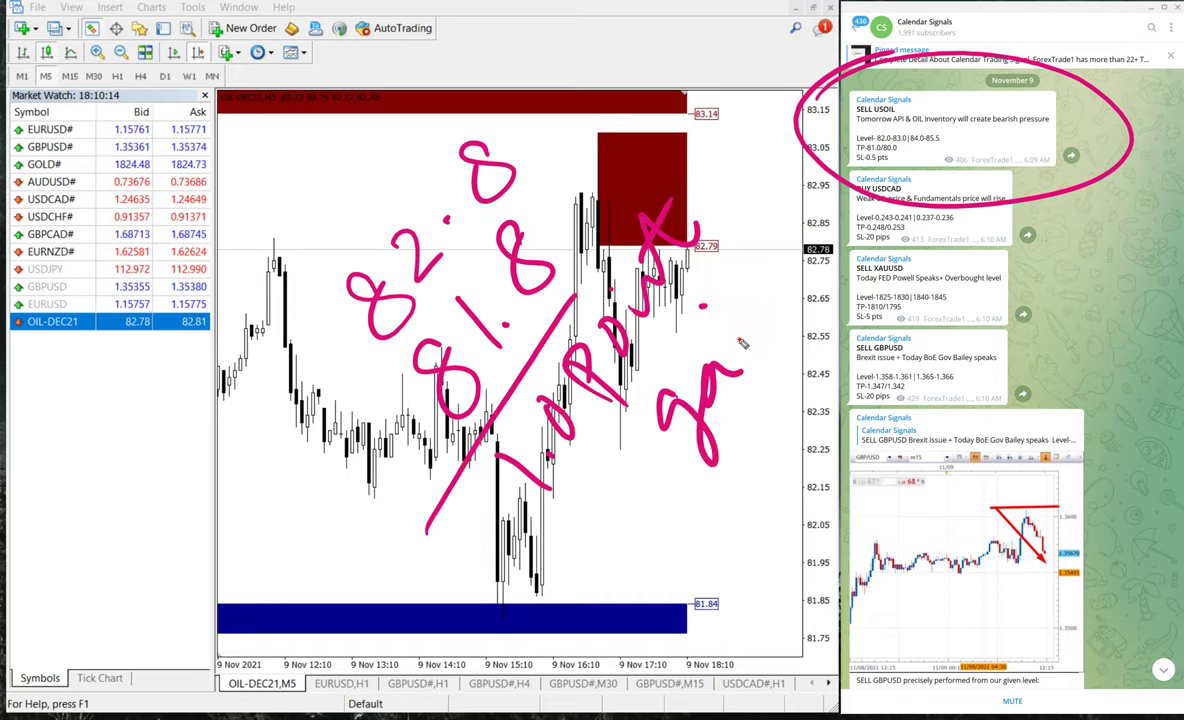
pyautogui.moveTo(724, 338); pyautogui.dragTo(742, 356)
pyautogui.click(704, 306)
pyautogui.moveTo(750, 318)
pyautogui.mouseDown()
pyautogui.moveTo(790, 294)
pyautogui.moveTo(674, 580)
pyautogui.mouseUp()
pyautogui.moveTo(870, 295); pyautogui.dragTo(670, 622)
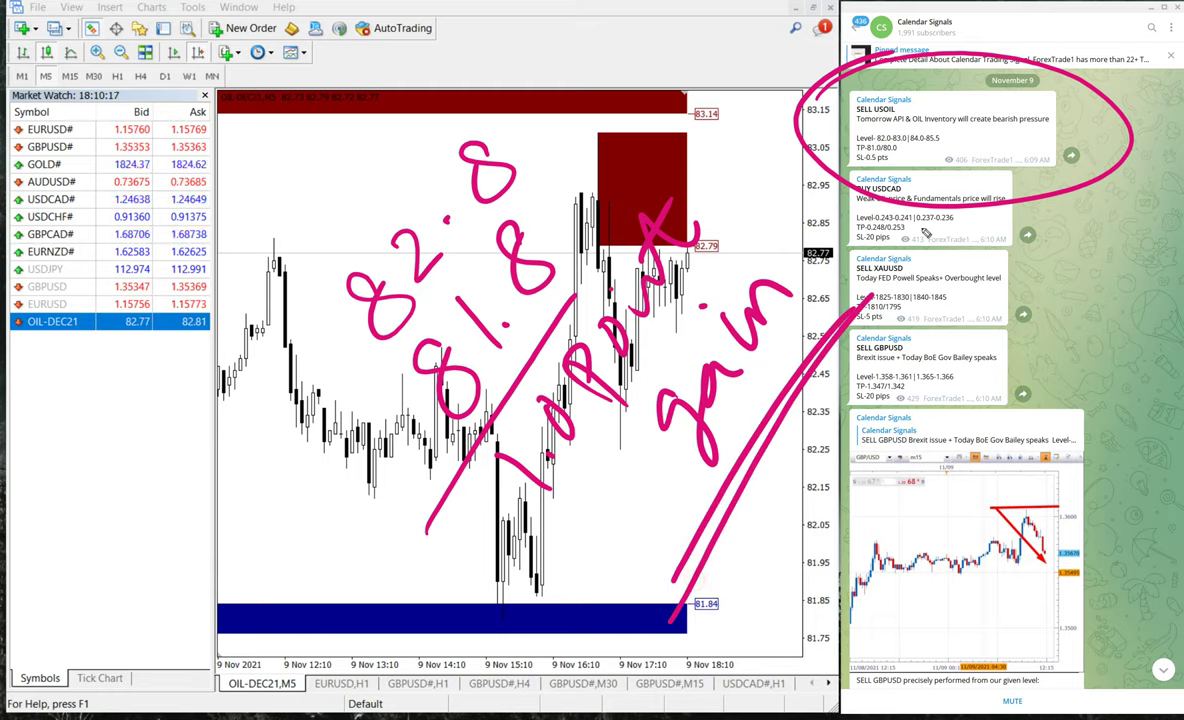
pyautogui.press('Escape')
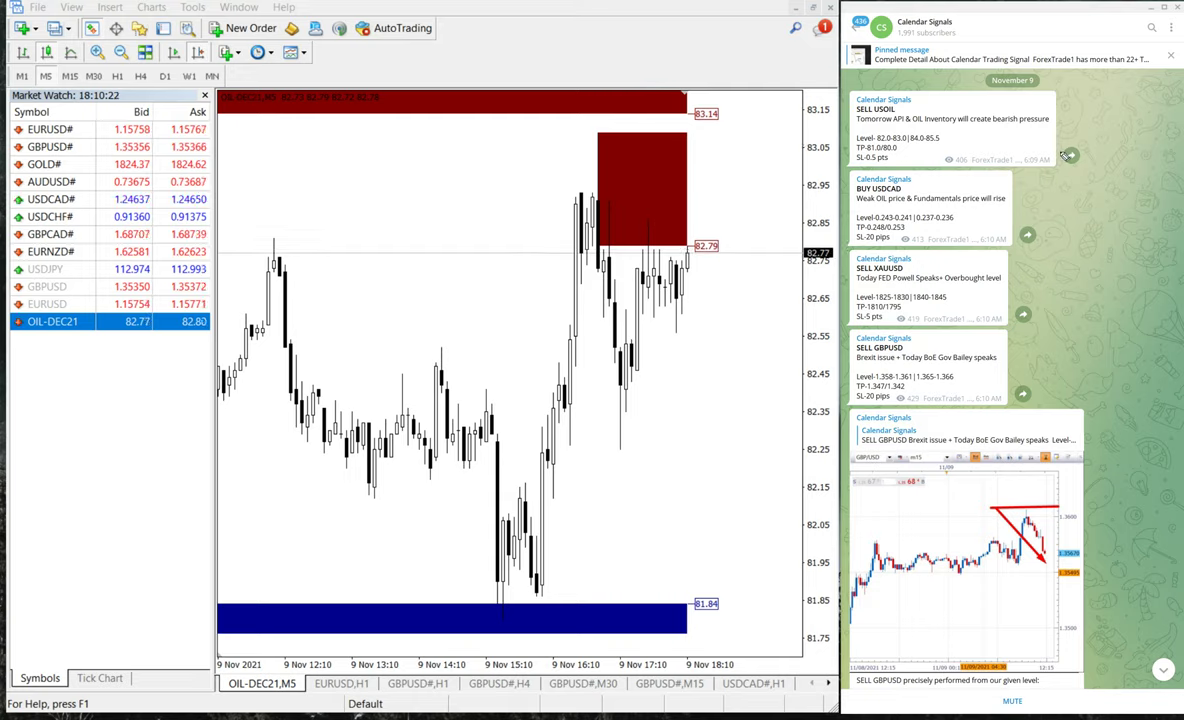
# - Draw tick marks beside the SELL USOIL, BUY USDCAD, SELL XAUUSD and SELL GBPUSD signals
pyautogui.moveTo(1010, 226); pyautogui.dragTo(1048, 193)
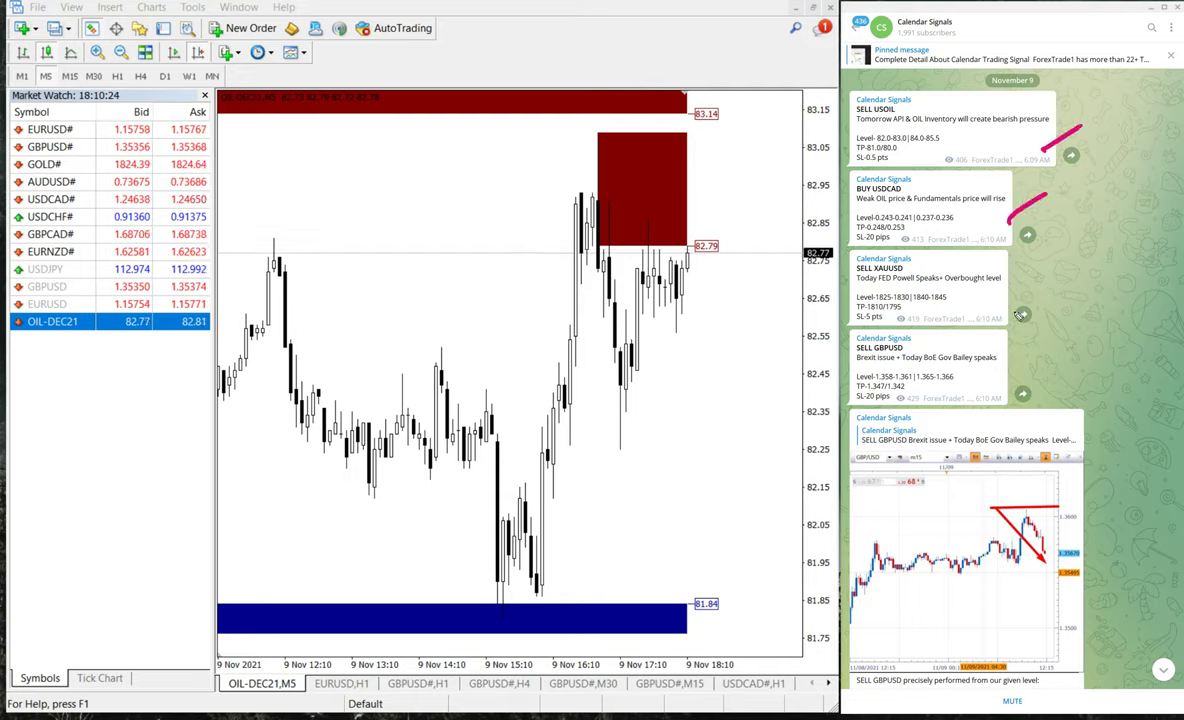
pyautogui.moveTo(996, 320); pyautogui.dragTo(1038, 281)
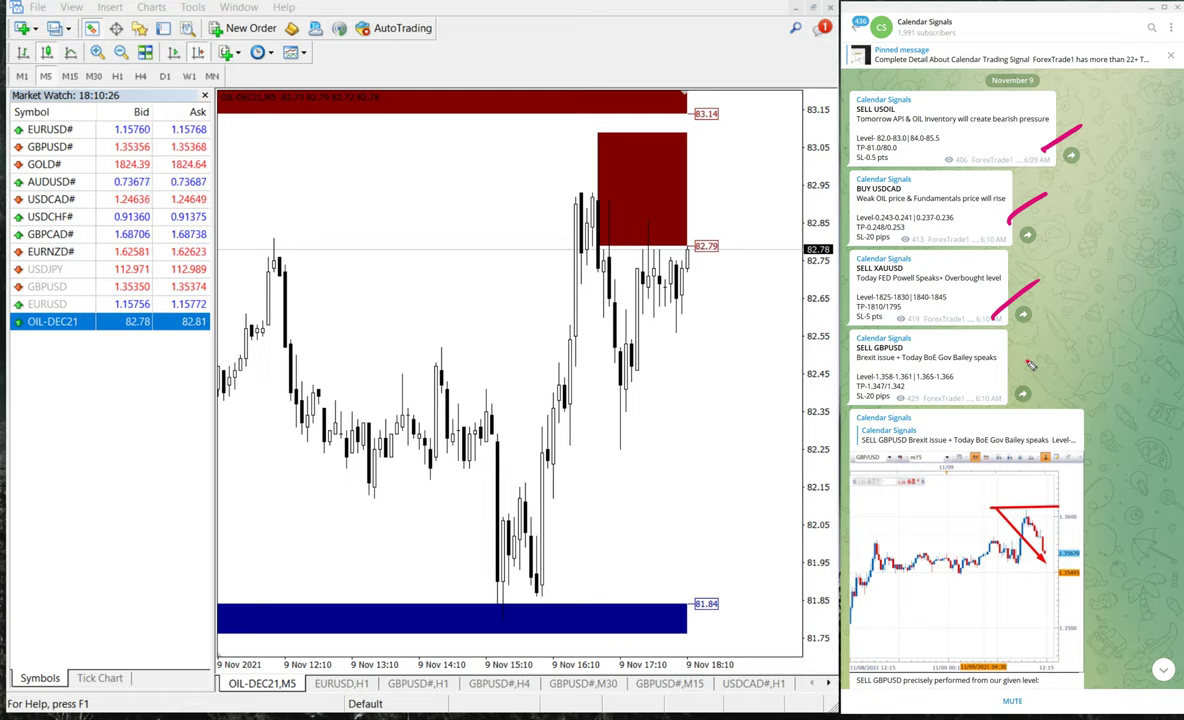
pyautogui.moveTo(1000, 382); pyautogui.dragTo(1048, 348)
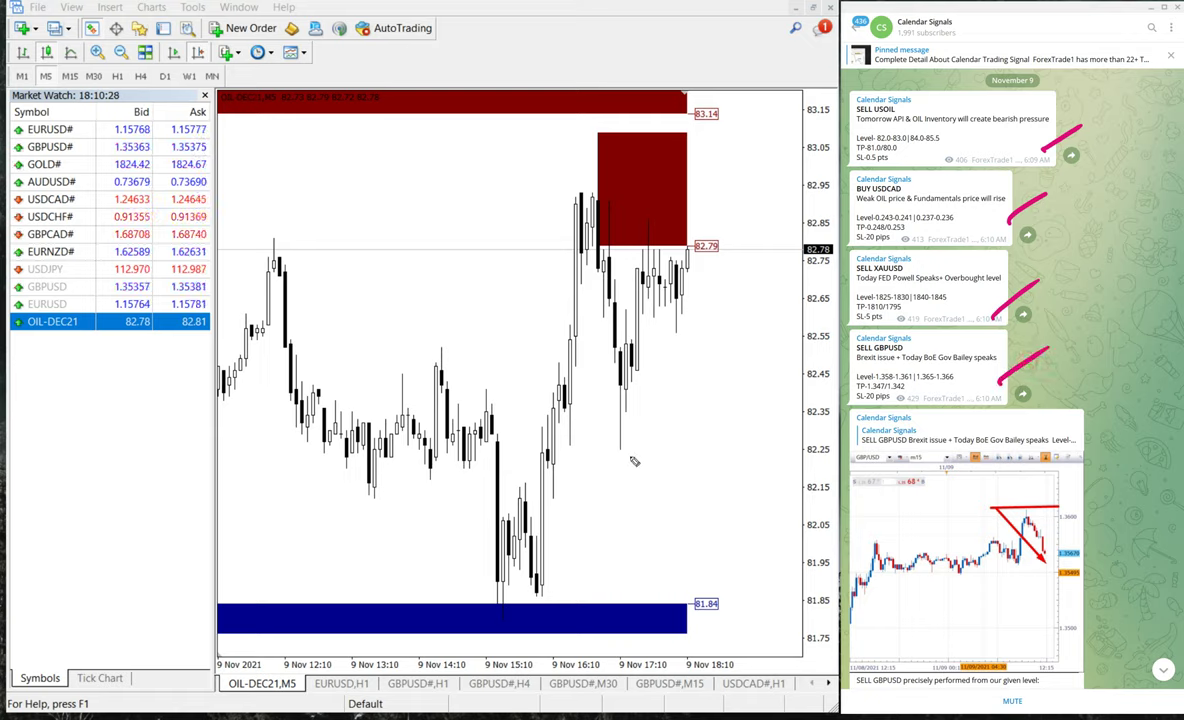
# - Write "All 4 signals performed" across the oil chart and signals, underline it, and clear all pen marks
pyautogui.moveTo(625, 450); pyautogui.dragTo(692, 454)
pyautogui.moveTo(668, 439); pyautogui.dragTo(729, 491)
pyautogui.moveTo(548, 529)
pyautogui.mouseDown()
pyautogui.moveTo(574, 620)
pyautogui.moveTo(585, 568)
pyautogui.mouseUp()
pyautogui.moveTo(545, 562); pyautogui.dragTo(610, 610)
pyautogui.moveTo(588, 536)
pyautogui.mouseDown()
pyautogui.moveTo(633, 559)
pyautogui.moveTo(692, 402)
pyautogui.moveTo(743, 404)
pyautogui.moveTo(760, 345)
pyautogui.moveTo(846, 301)
pyautogui.moveTo(875, 258)
pyautogui.mouseUp()
pyautogui.moveTo(735, 600)
pyautogui.mouseDown()
pyautogui.moveTo(730, 510)
pyautogui.moveTo(760, 455)
pyautogui.moveTo(908, 442)
pyautogui.moveTo(860, 380)
pyautogui.moveTo(890, 315)
pyautogui.mouseUp()
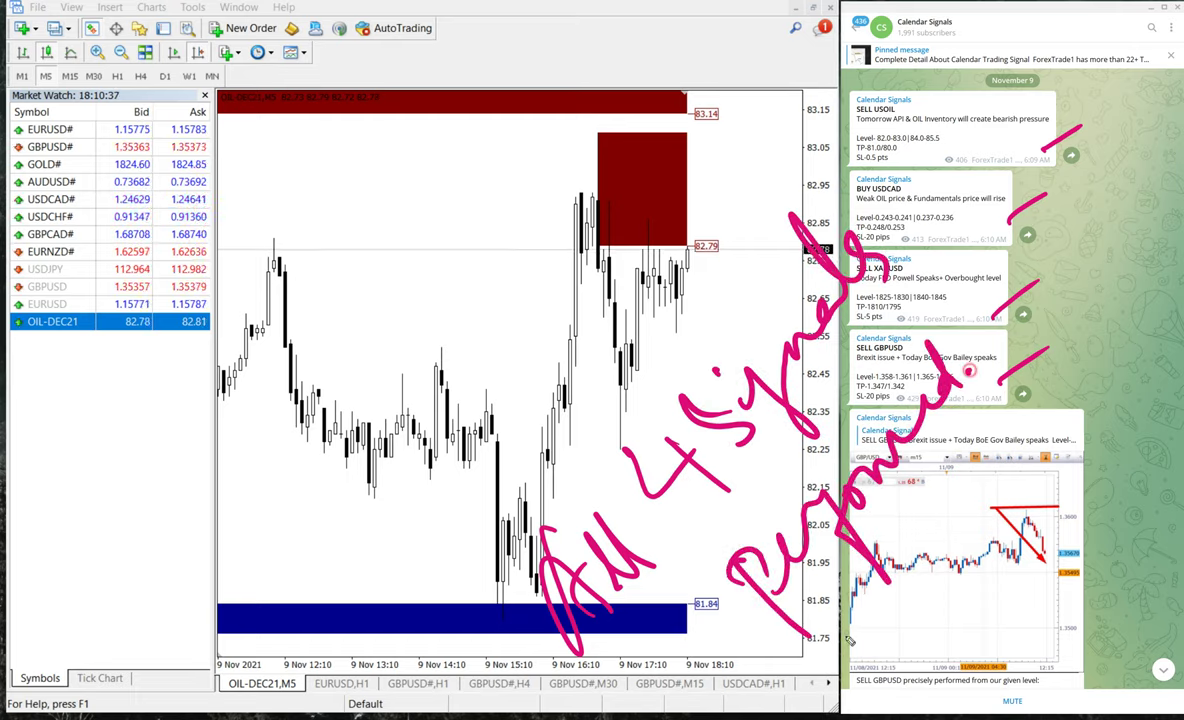
pyautogui.moveTo(840, 648); pyautogui.dragTo(990, 468)
pyautogui.press('Escape')
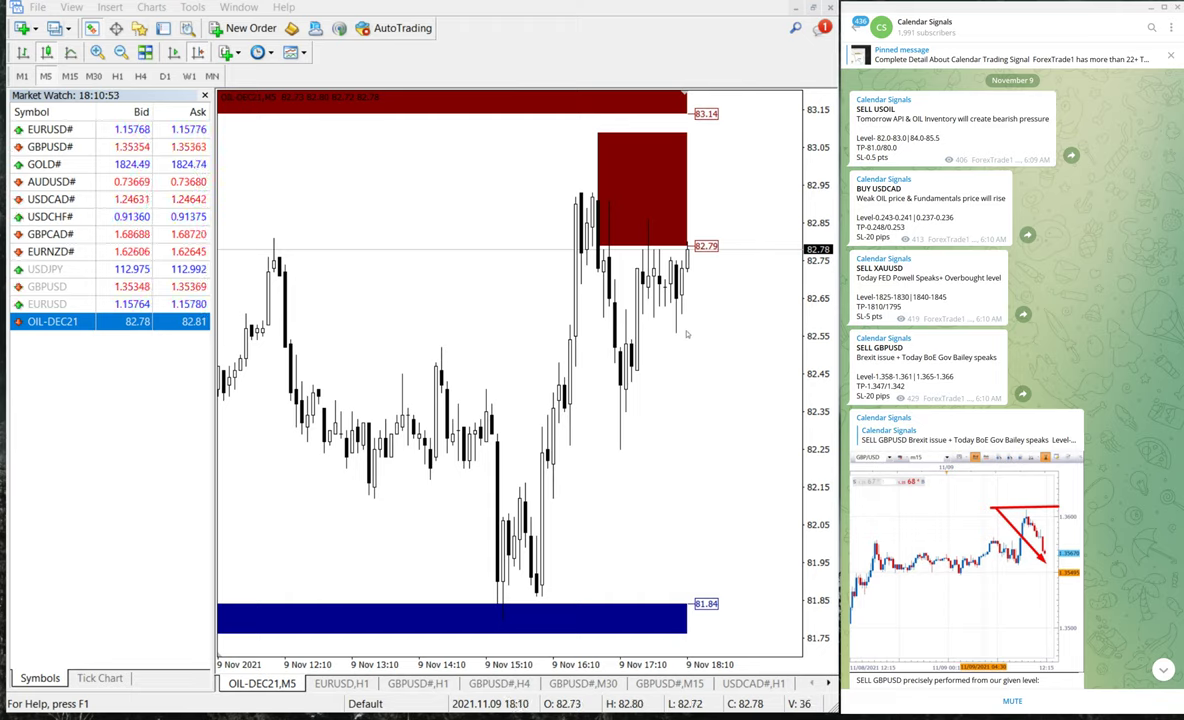
# - Write forextrade1.com across the screen, sketch a window frame labelled "Chat box" with a wavy message line and arrow, and clear all pen marks
pyautogui.moveTo(630, 405)
pyautogui.mouseDown()
pyautogui.moveTo(636, 460)
pyautogui.moveTo(650, 470)
pyautogui.moveTo(708, 440)
pyautogui.moveTo(729, 392)
pyautogui.moveTo(745, 262)
pyautogui.moveTo(800, 205)
pyautogui.moveTo(887, 150)
pyautogui.moveTo(975, 120)
pyautogui.moveTo(1010, 60)
pyautogui.moveTo(1044, 77)
pyautogui.moveTo(1030, 45)
pyautogui.moveTo(1085, 30)
pyautogui.moveTo(1117, 42)
pyautogui.mouseUp()
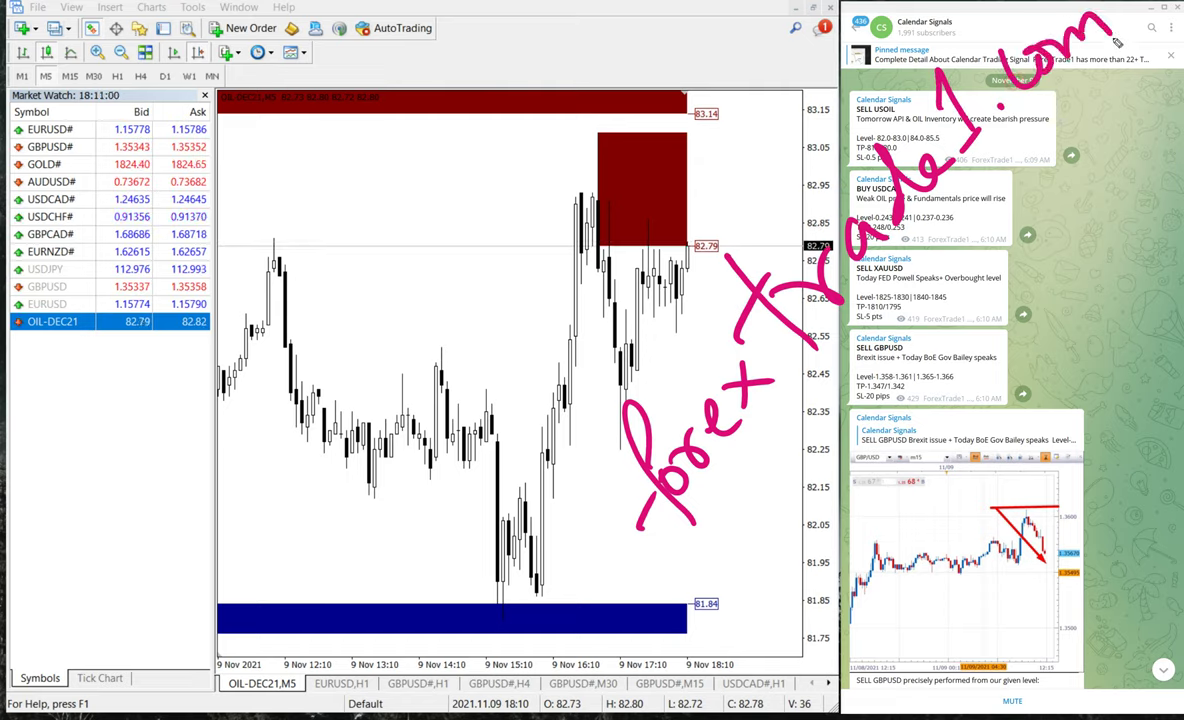
pyautogui.moveTo(993, 391)
pyautogui.mouseDown()
pyautogui.moveTo(836, 600)
pyautogui.moveTo(839, 718)
pyautogui.mouseUp()
pyautogui.moveTo(816, 497); pyautogui.dragTo(1174, 495)
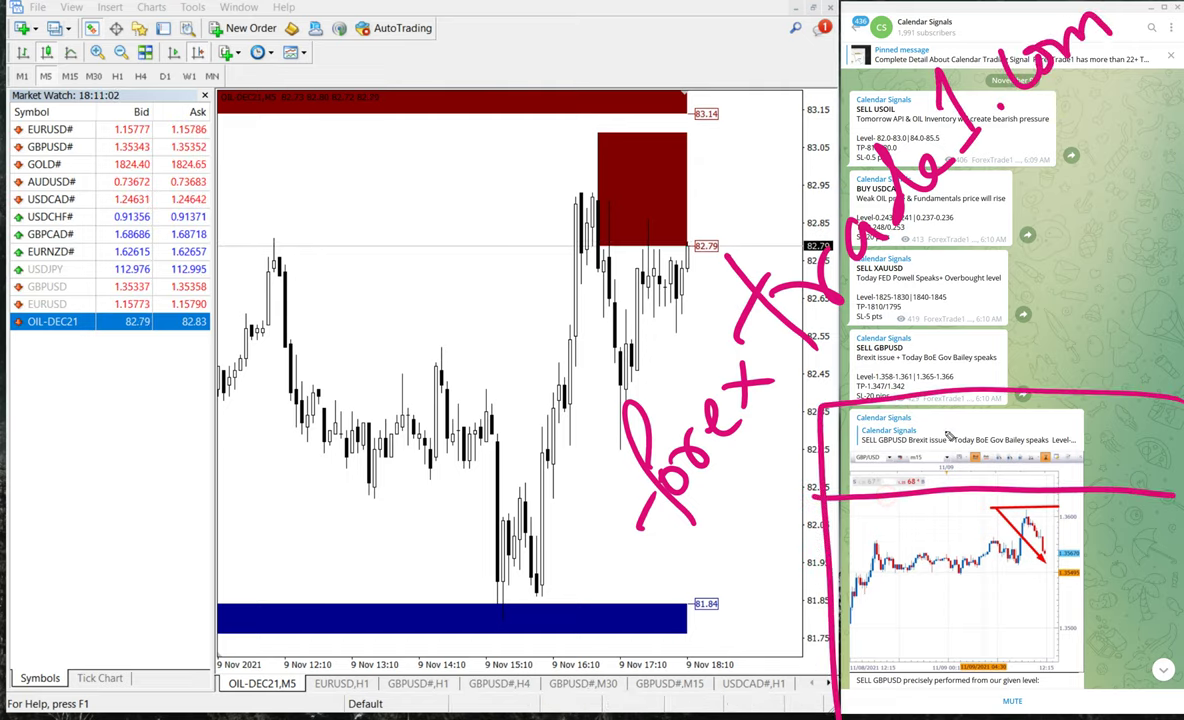
pyautogui.moveTo(897, 424)
pyautogui.mouseDown()
pyautogui.moveTo(913, 479)
pyautogui.moveTo(900, 455)
pyautogui.moveTo(945, 440)
pyautogui.moveTo(1010, 445)
pyautogui.moveTo(1166, 418)
pyautogui.mouseUp()
pyautogui.moveTo(871, 617)
pyautogui.mouseDown()
pyautogui.moveTo(924, 598)
pyautogui.moveTo(1044, 620)
pyautogui.moveTo(1130, 605)
pyautogui.mouseUp()
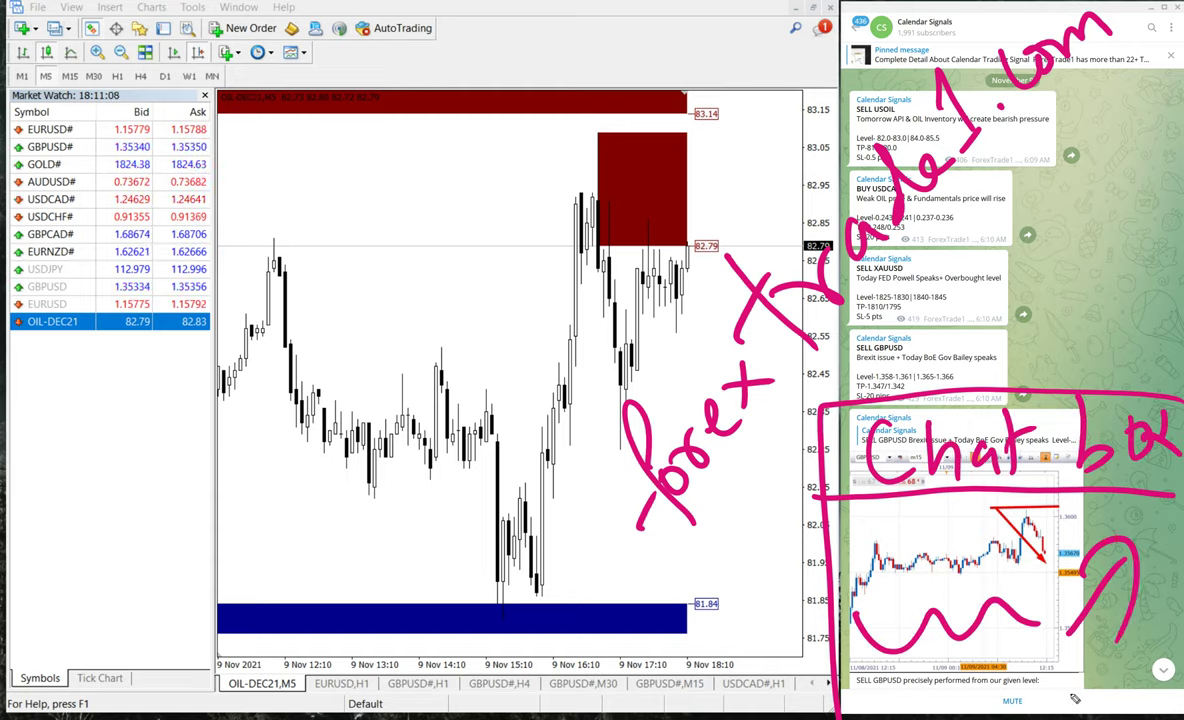
pyautogui.press('Escape')
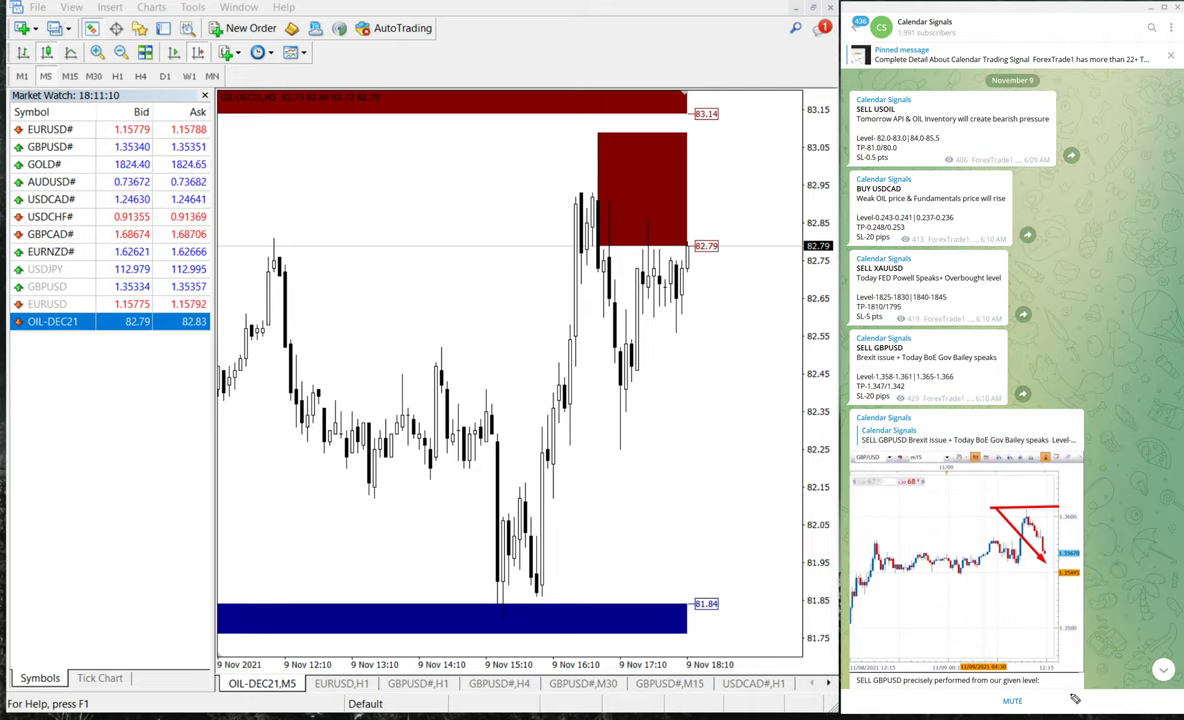